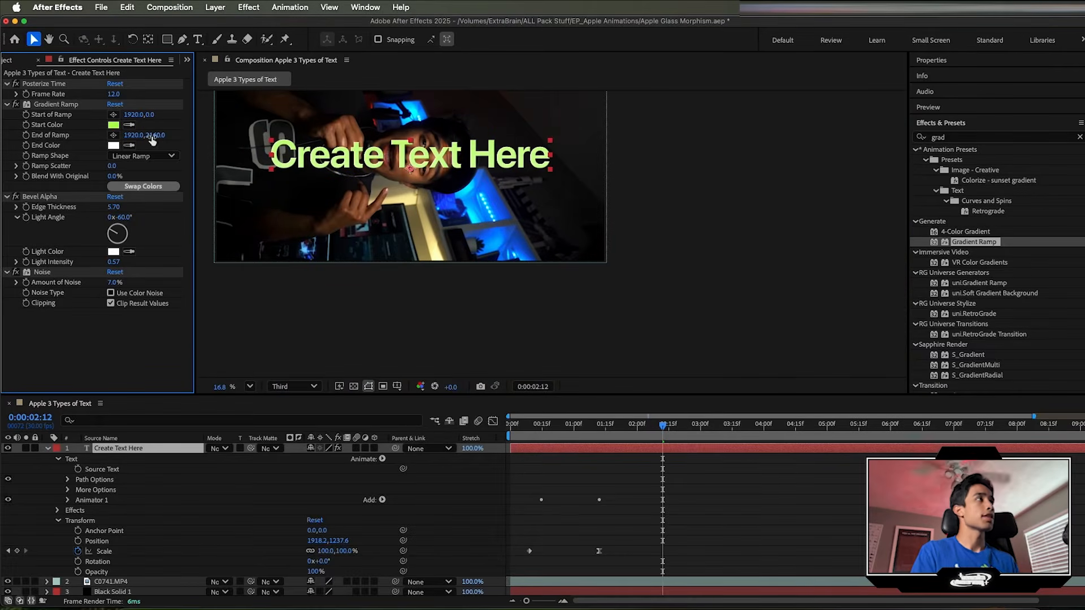
# Step: Set the Gradient Ramp's start point to 1920, 817.9 and its end point to 1920, 1347.9 around the text
pyautogui.moveTo(143, 141); pyautogui.dragTo(388, 333)
pyautogui.moveTo(414, 258); pyautogui.dragTo(407, 229)
pyautogui.scroll(4, 412, 158)
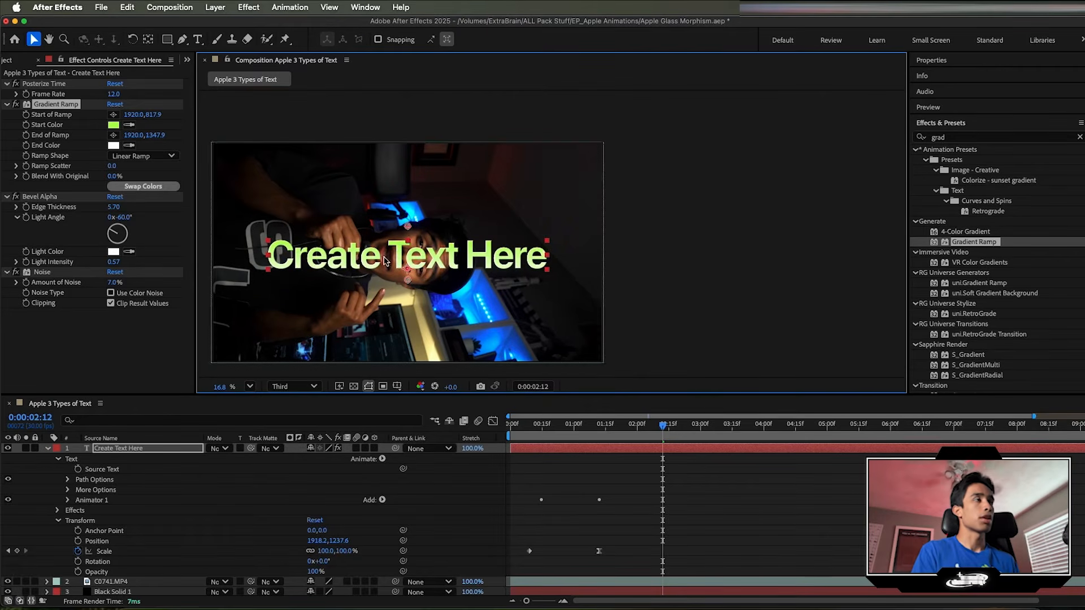
pyautogui.scroll(5, 368, 290)
# Step: Search the effects for "opti" and try to apply Optical Glow to the Create Text Here text
pyautogui.click(962, 139)
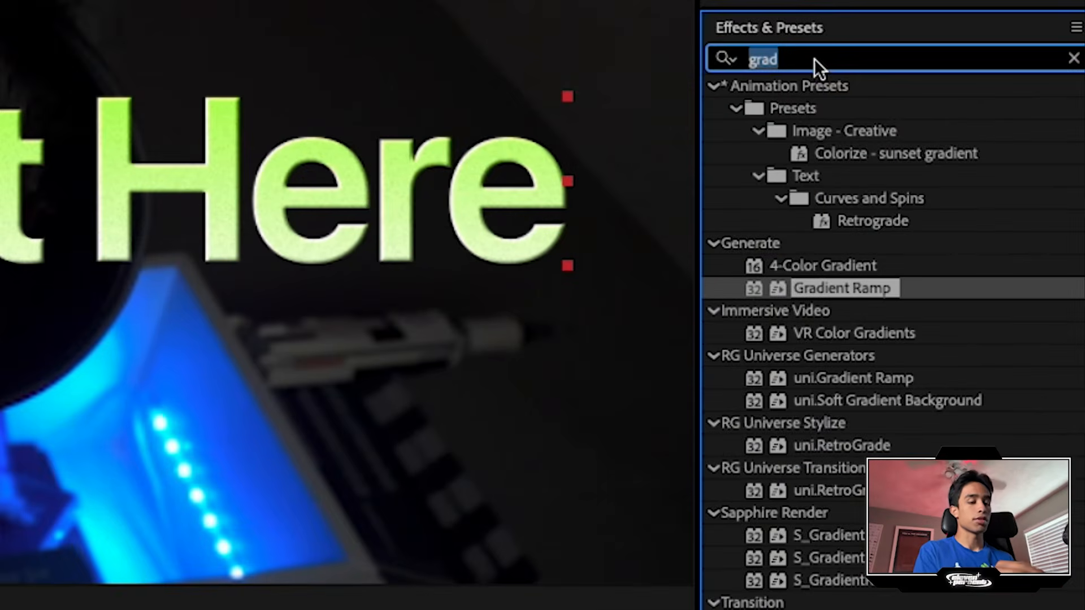
pyautogui.write('opti')
pyautogui.moveTo(845, 213); pyautogui.dragTo(261, 226)
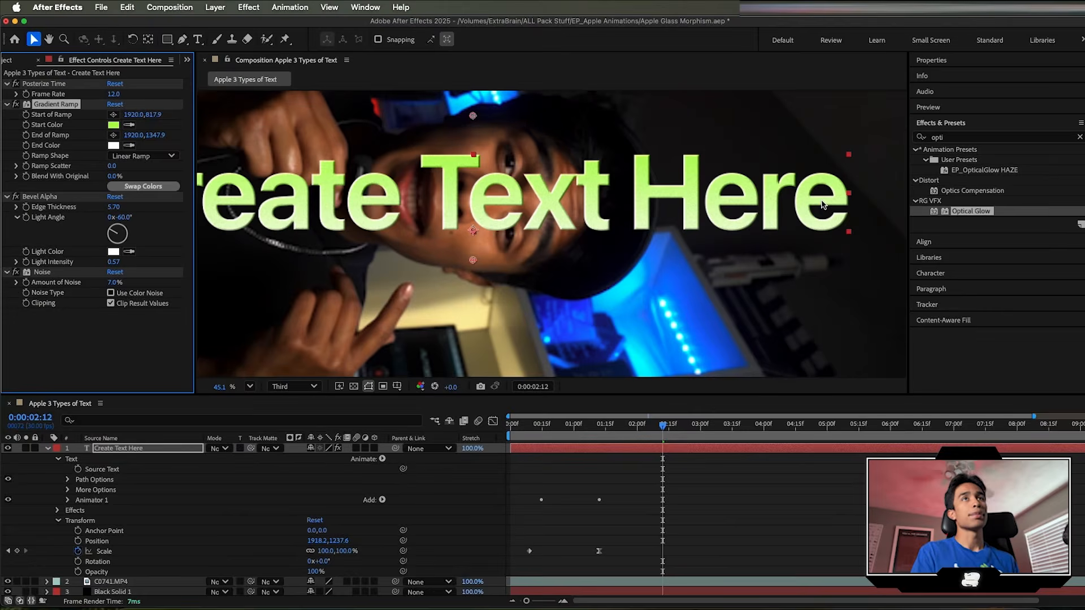
# Step: Search the effects for "glow" and apply the Stylize Glow effect to the Create Text Here text
pyautogui.doubleClick(960, 137)
pyautogui.write('glow')
pyautogui.scroll(-5, 865, 384)
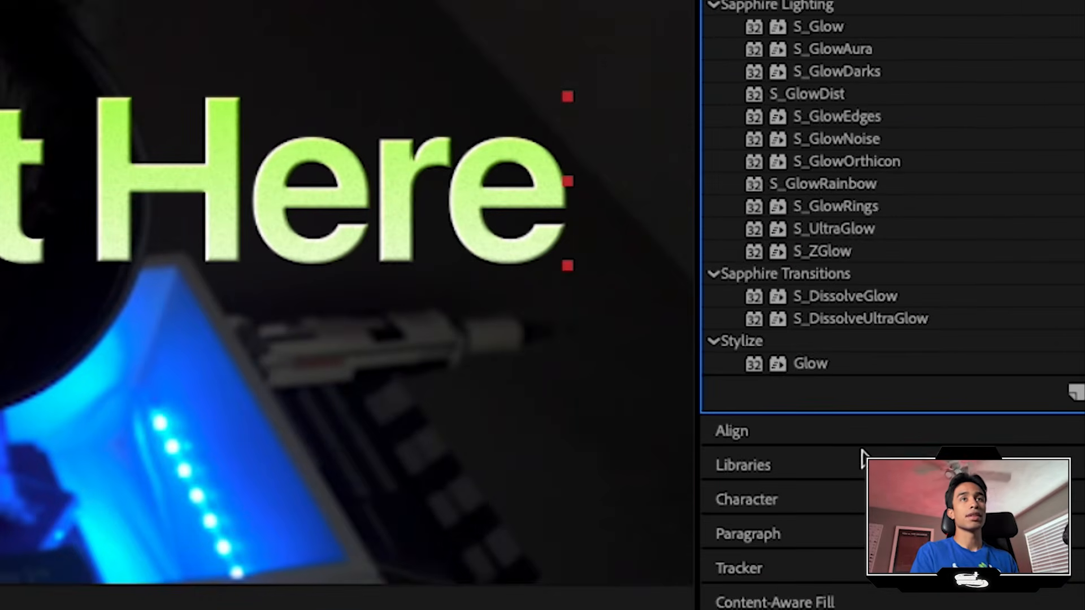
pyautogui.moveTo(808, 362); pyautogui.dragTo(407, 234)
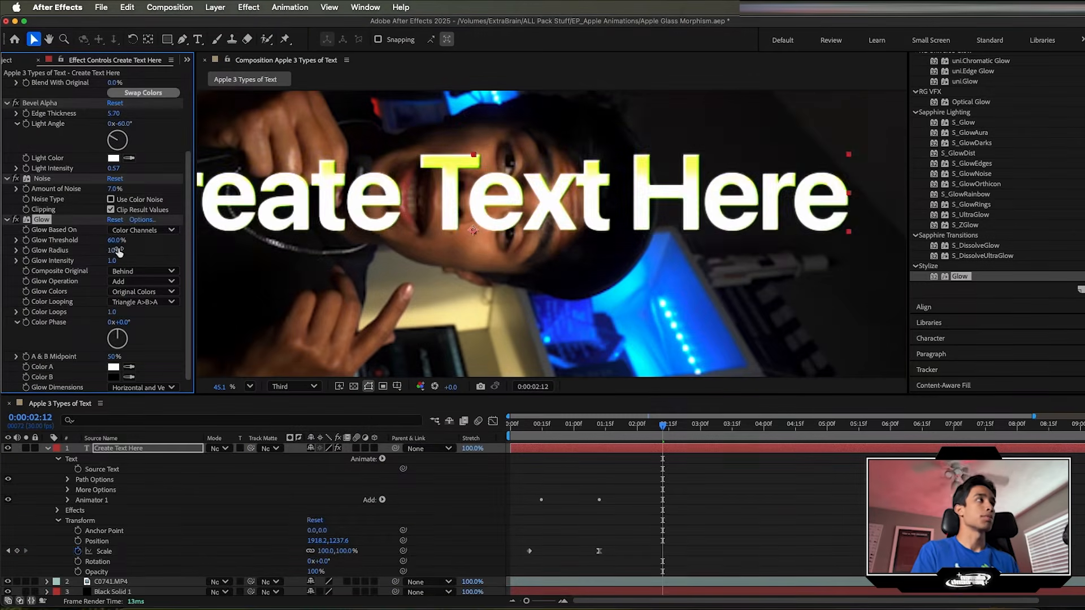
# Step: Set the Glow Radius to 268 and inspect the glow around the text
pyautogui.moveTo(117, 251); pyautogui.dragTo(268, 241)
pyautogui.scroll(-2, 487, 243)
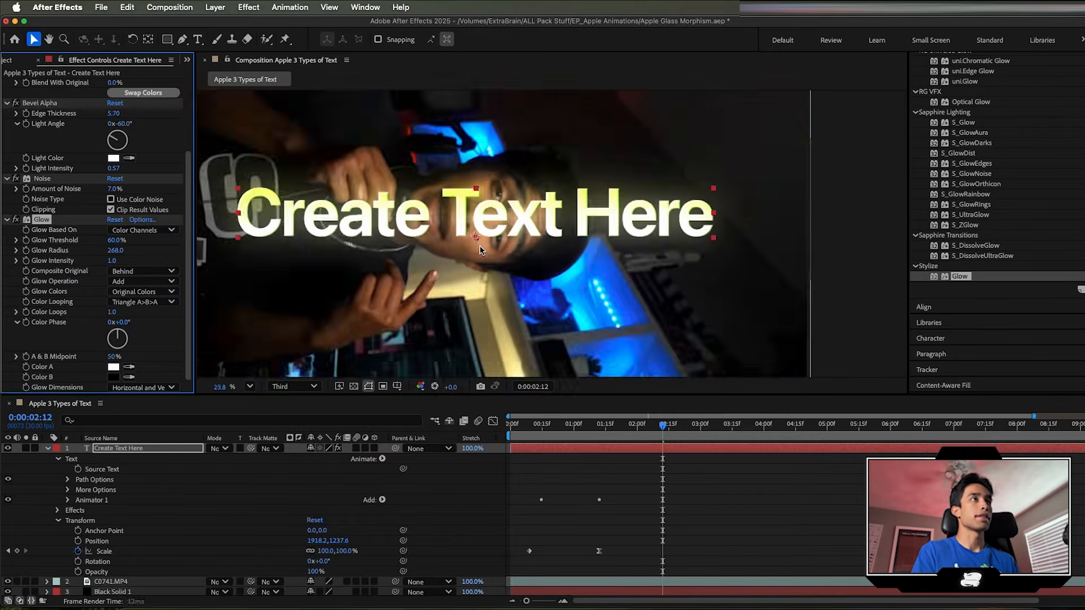
pyautogui.scroll(2, 487, 243)
pyautogui.scroll(-2, 487, 243)
pyautogui.scroll(3, 480, 251)
pyautogui.scroll(-4, 480, 251)
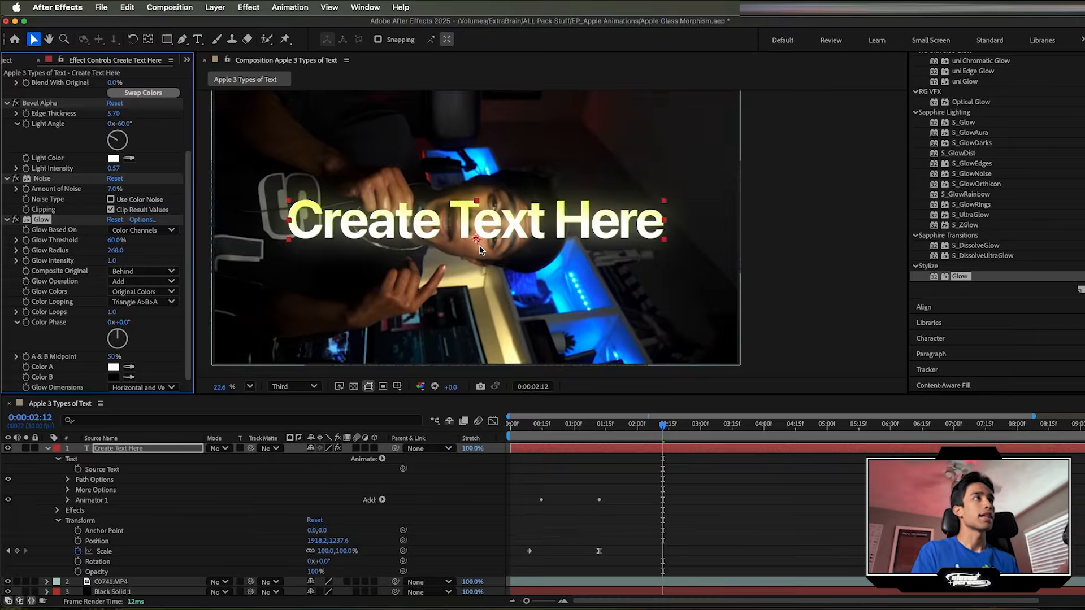
# Step: Replace the Glow effect on the Create Text Here layer with Optical Glow
pyautogui.press('Delete')
pyautogui.scroll(3, 967, 198)
pyautogui.scroll(2, 966, 197)
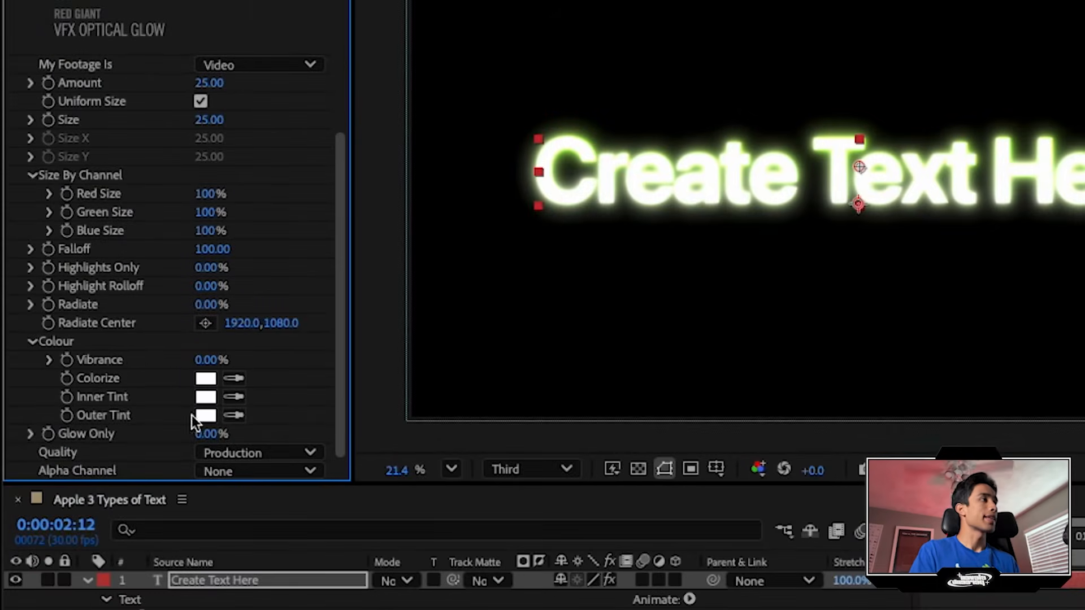
# Step: Configure Optical Glow with the Extend (Unmult) alpha channel, an amount of 4 and a size of 61
pyautogui.click(219, 469)
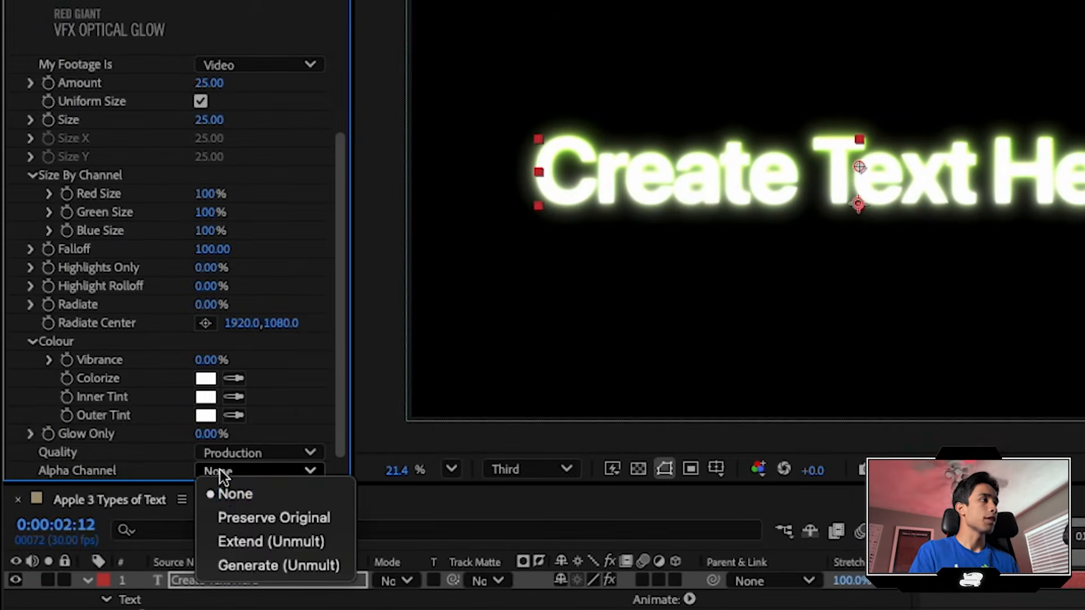
pyautogui.click(266, 546)
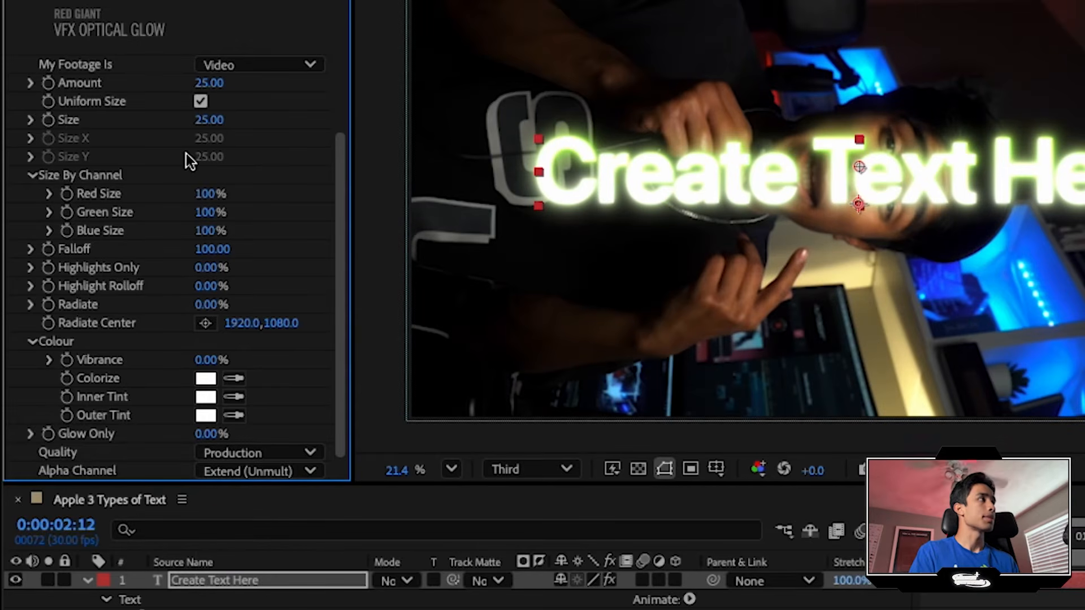
pyautogui.moveTo(210, 79); pyautogui.dragTo(159, 83)
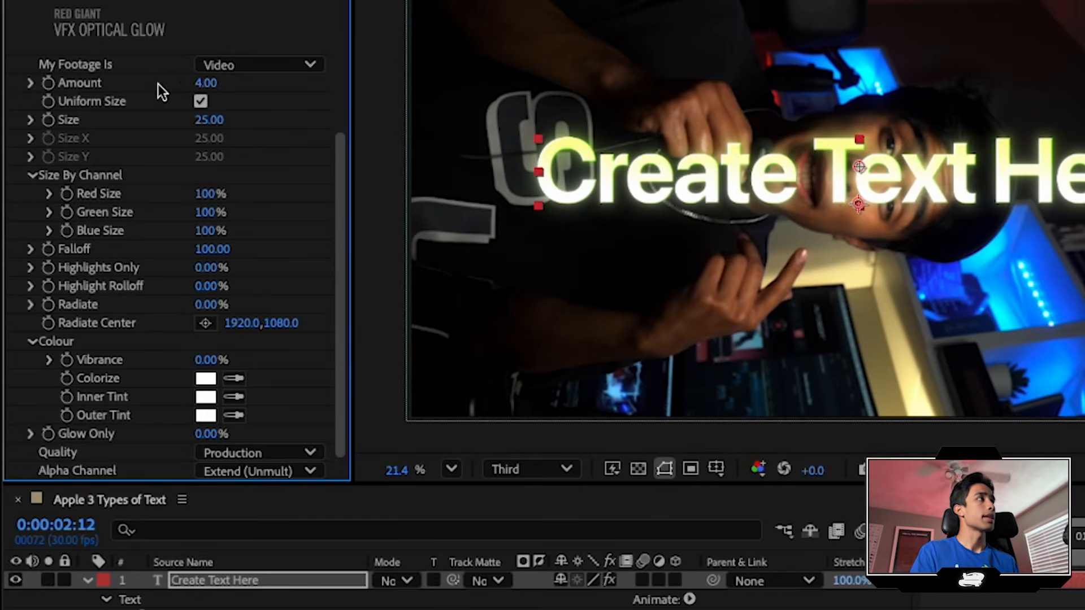
pyautogui.moveTo(217, 120); pyautogui.dragTo(247, 113)
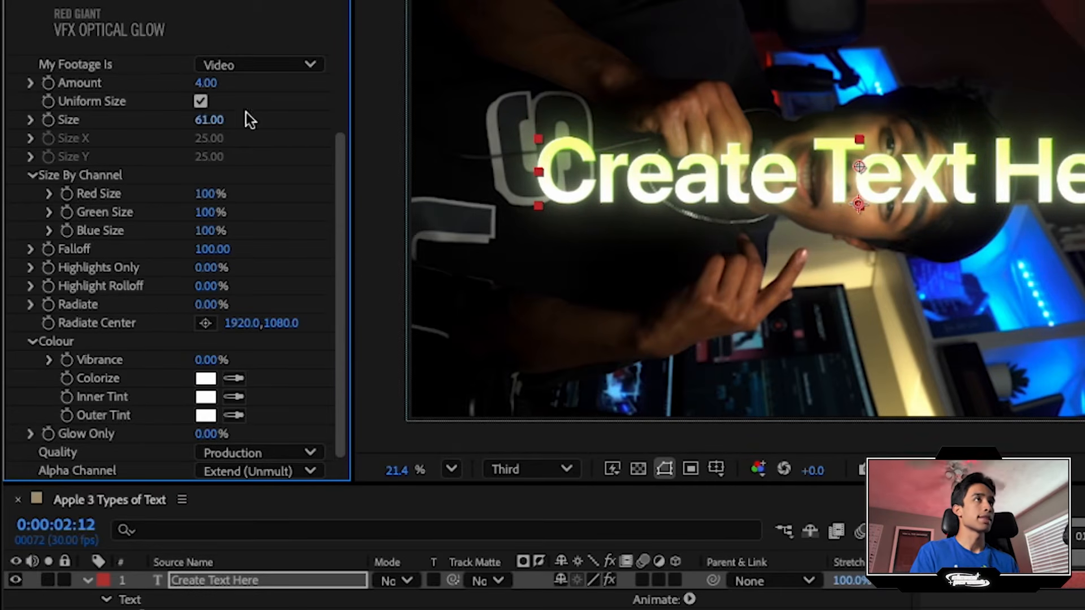
# Step: Preview the glowing text animation from the start of the Apple 3 Types of Text composition
pyautogui.scroll(-1, 656, 277)
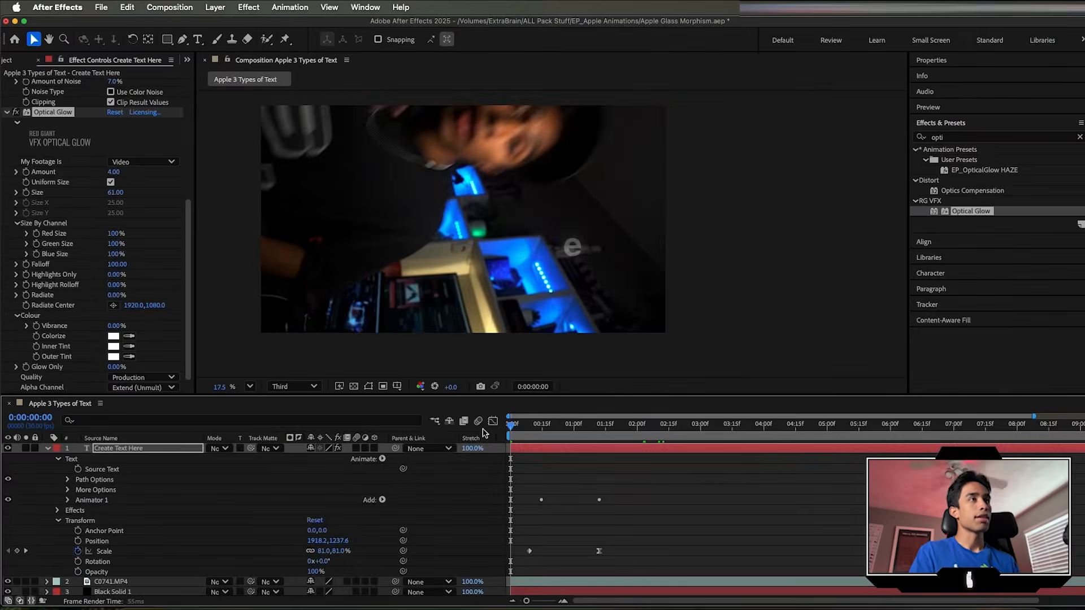
pyautogui.press('space')
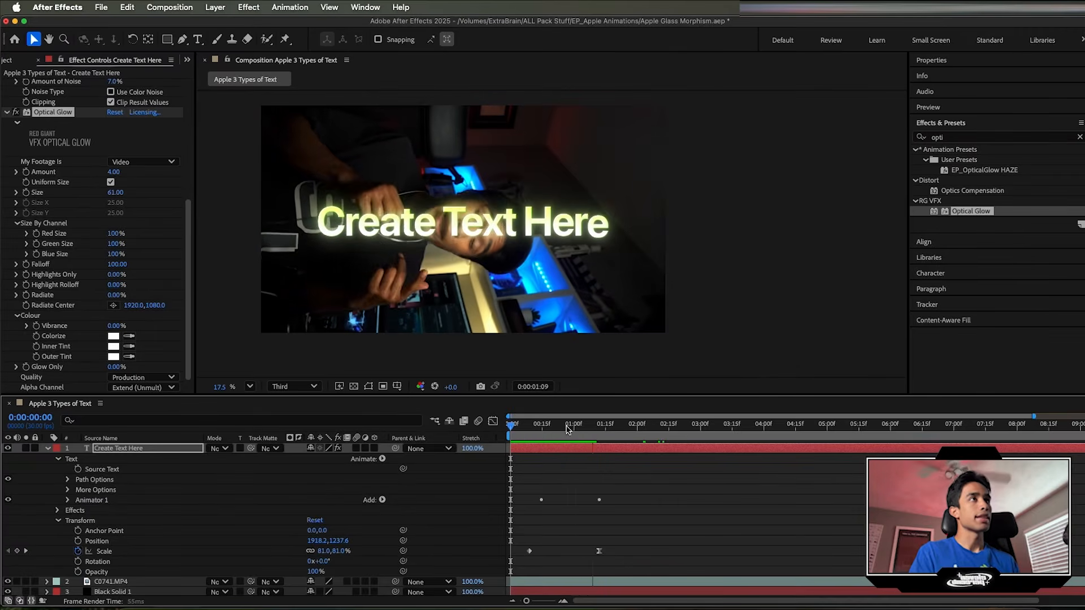
pyautogui.click(525, 431)
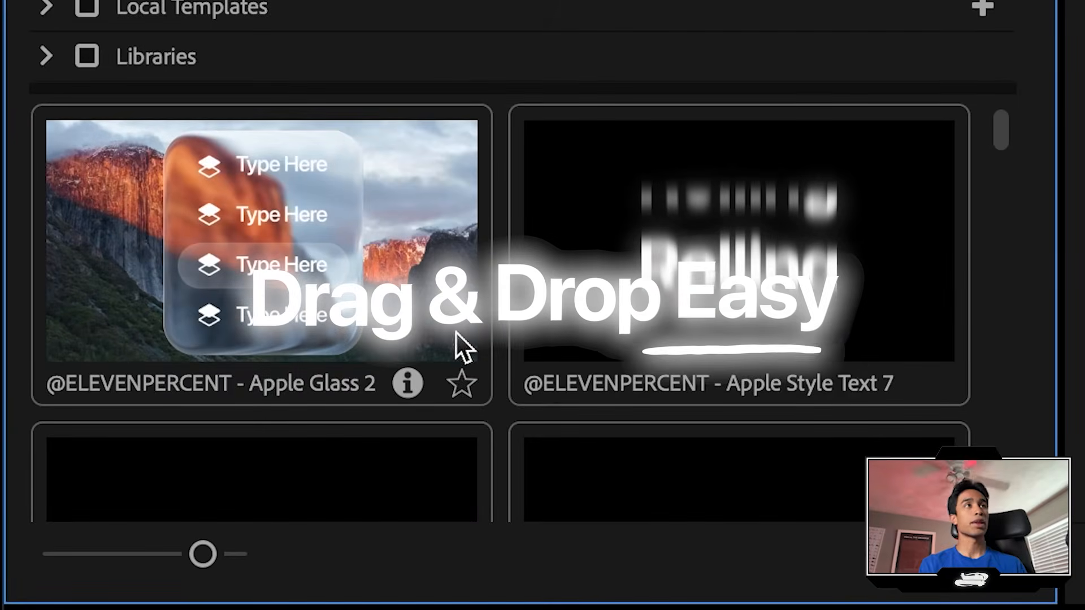
pyautogui.moveTo(460, 346); pyautogui.dragTo(417, 320)
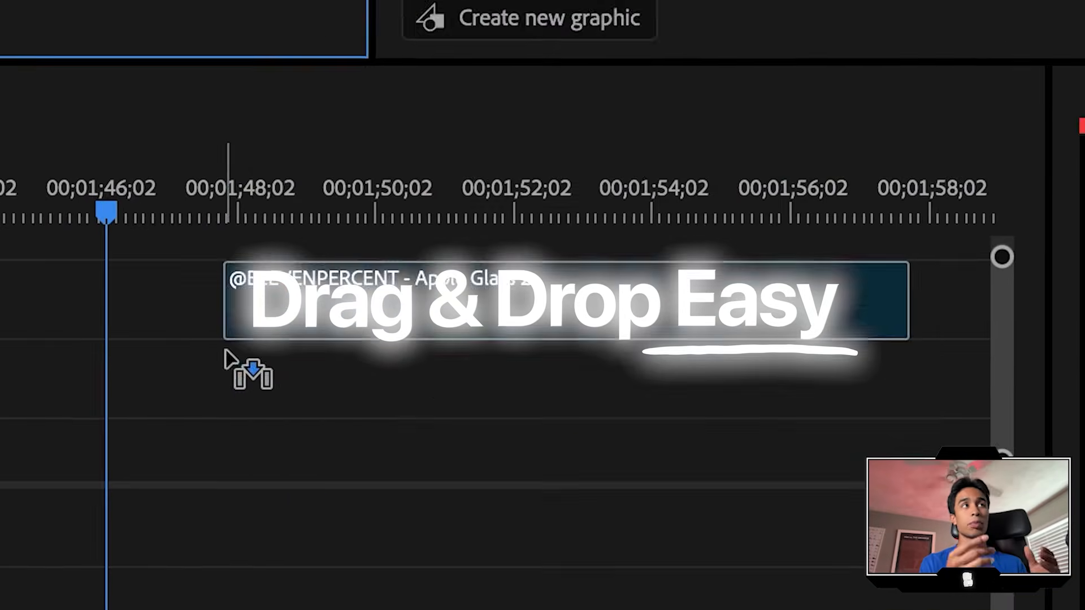
pyautogui.moveTo(226, 359); pyautogui.dragTo(227, 359)
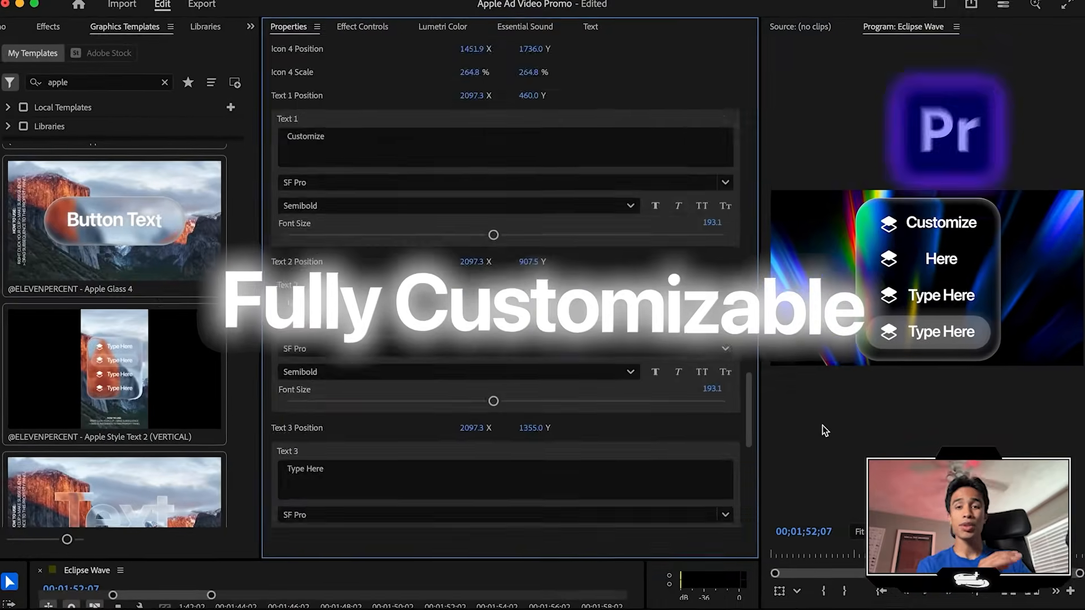
pyautogui.tripleClick(324, 144)
pyautogui.write('Customiz')
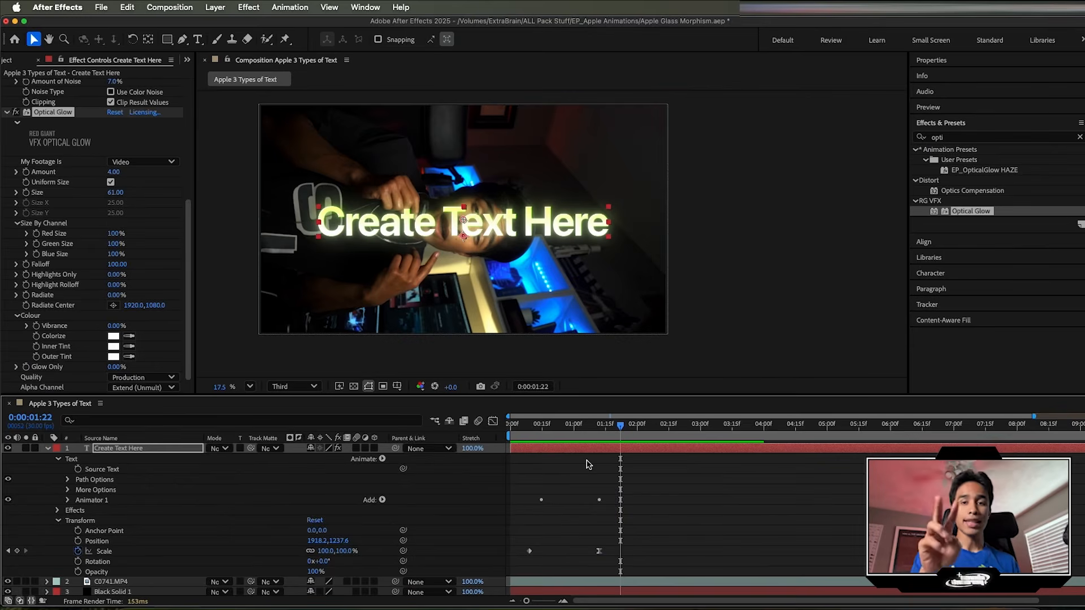
# Step: In After Effects, create a new 3840 × 2160 px, 30 fps, 10-second composition and paste the copied text layer into it
pyautogui.press('super+n')
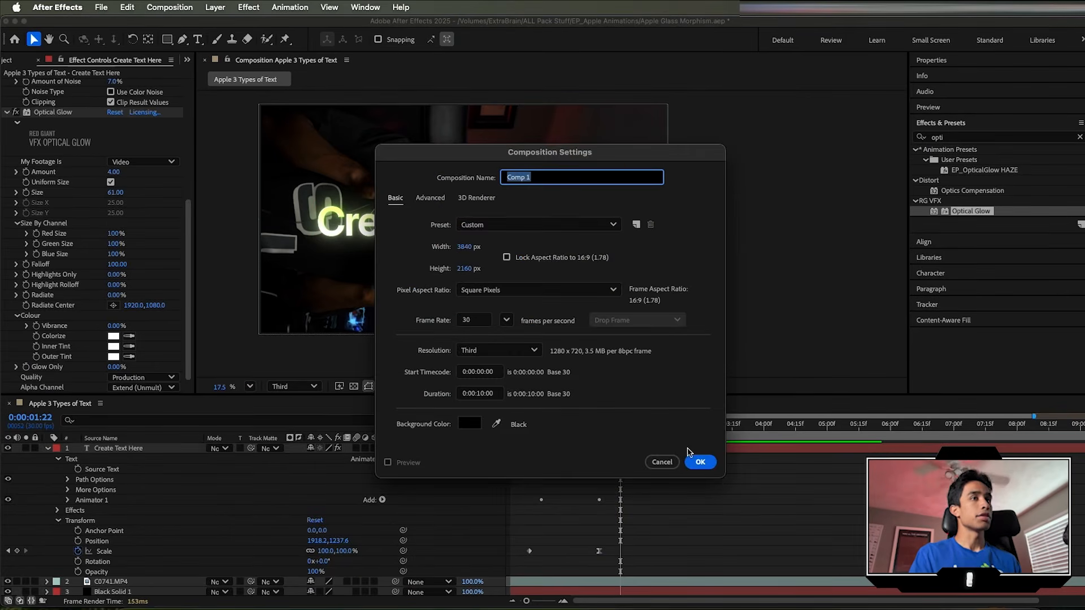
pyautogui.click(699, 461)
pyautogui.press('super+v')
pyautogui.press('space')
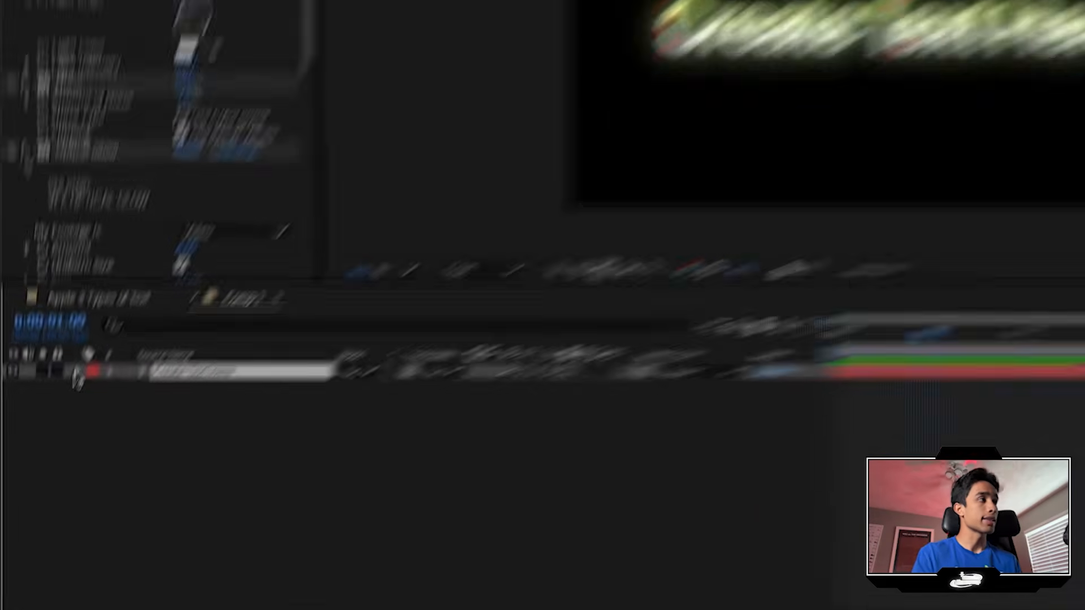
# Step: Set Range Selector 1 of the text layer's Animator 1 to be based on Words and preview the animation
pyautogui.click(46, 448)
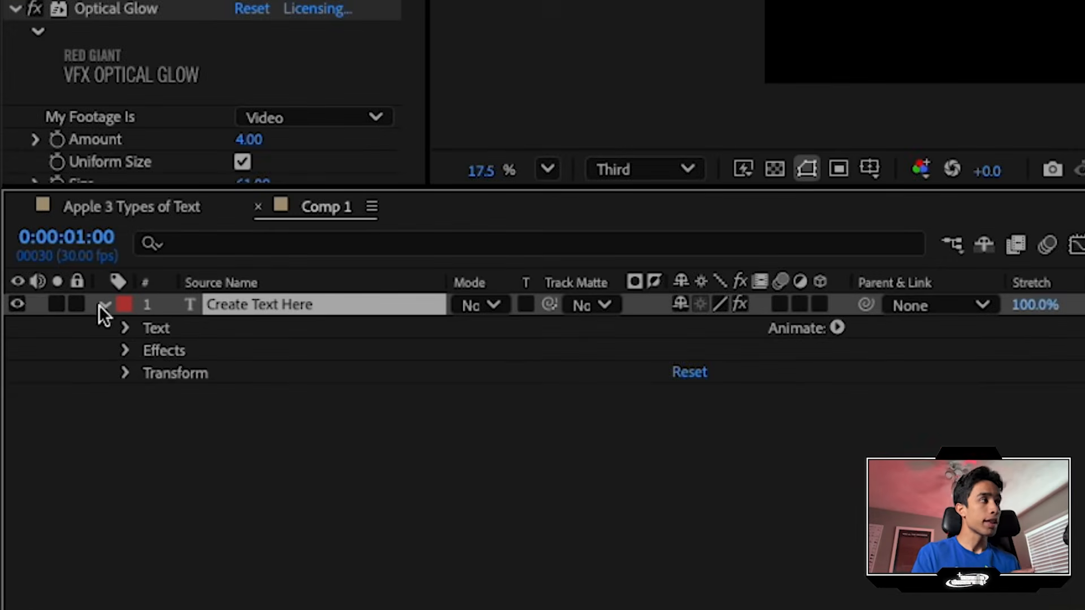
pyautogui.click(126, 348)
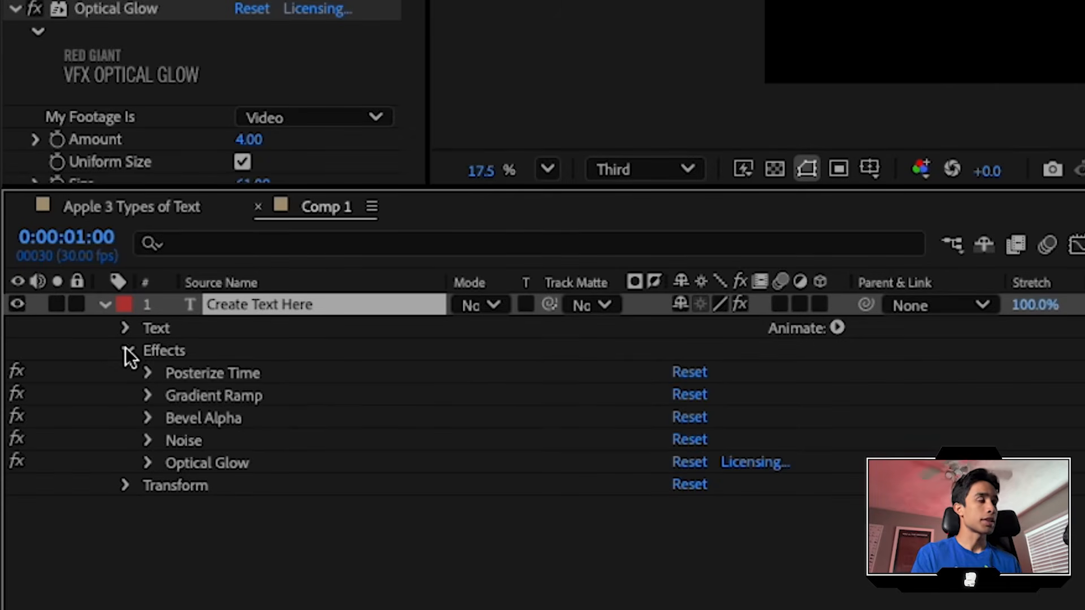
pyautogui.click(125, 328)
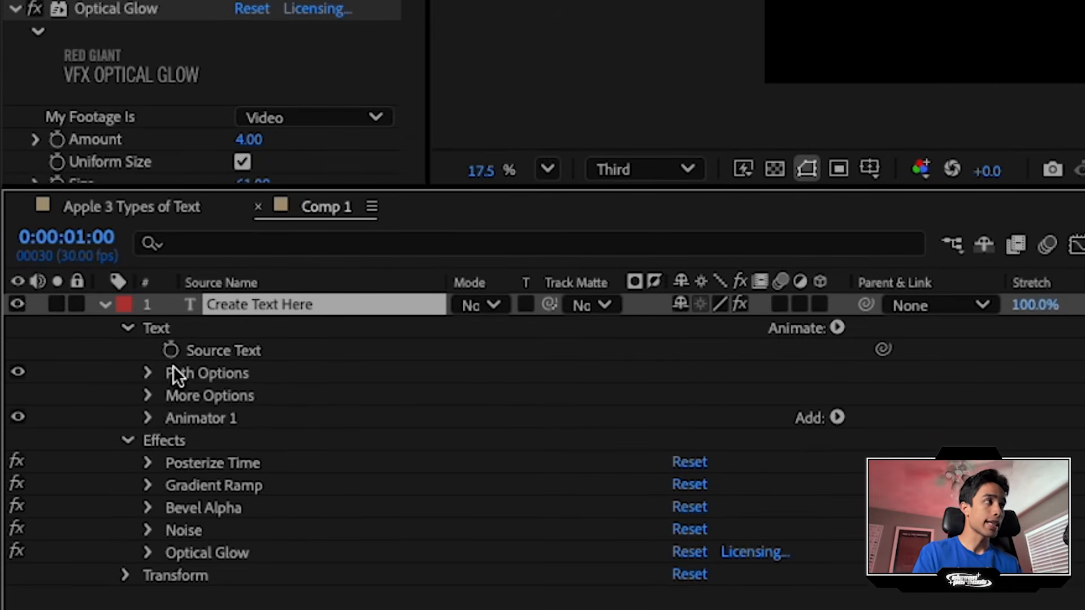
pyautogui.click(147, 419)
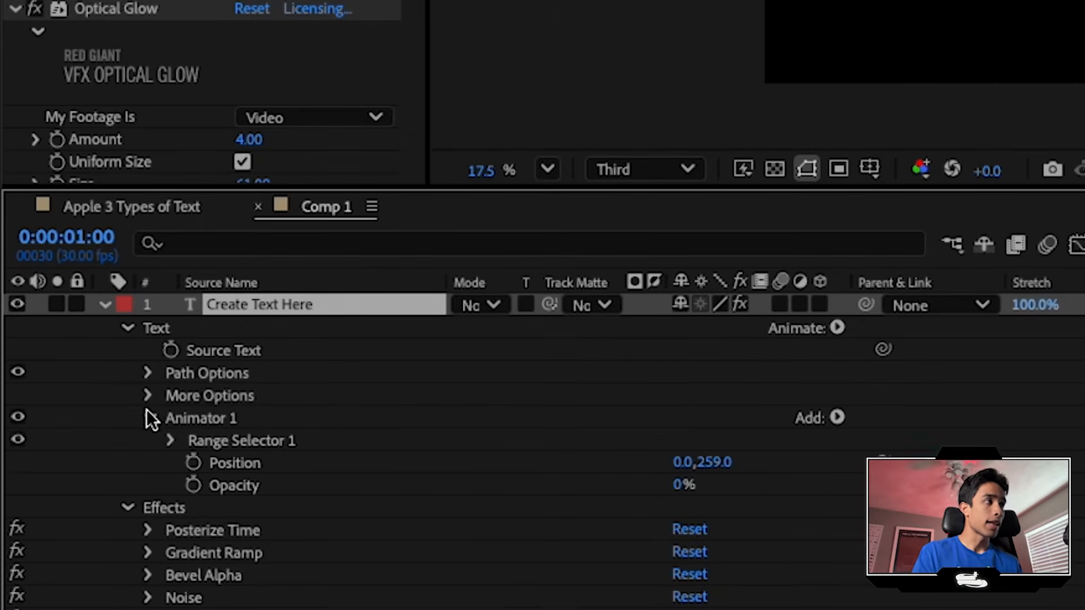
pyautogui.click(169, 441)
pyautogui.scroll(-2, 194, 467)
pyautogui.click(195, 471)
pyautogui.scroll(-2, 198, 471)
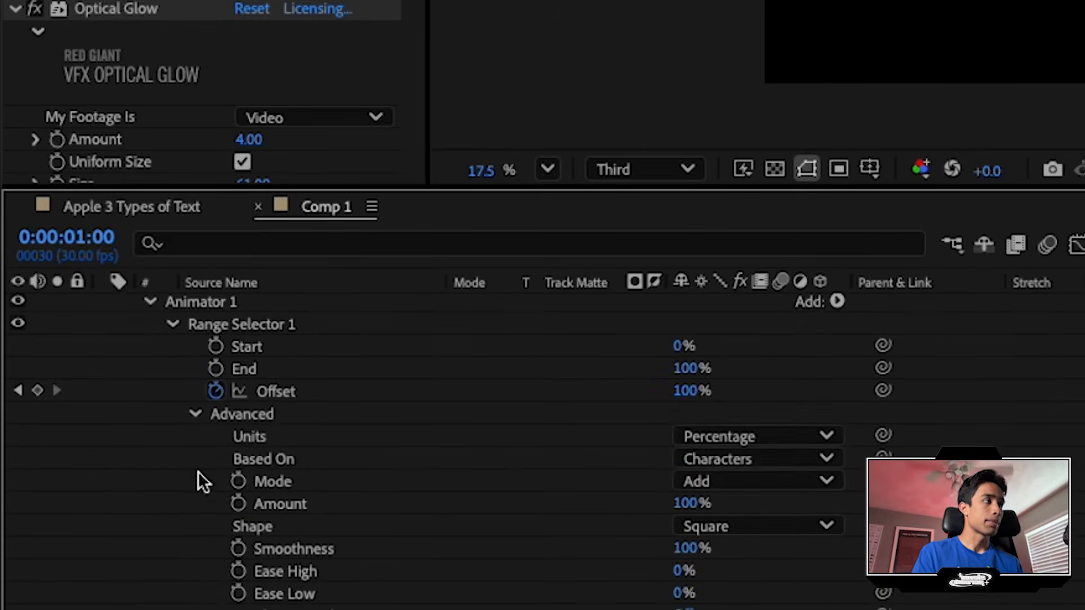
pyautogui.click(738, 463)
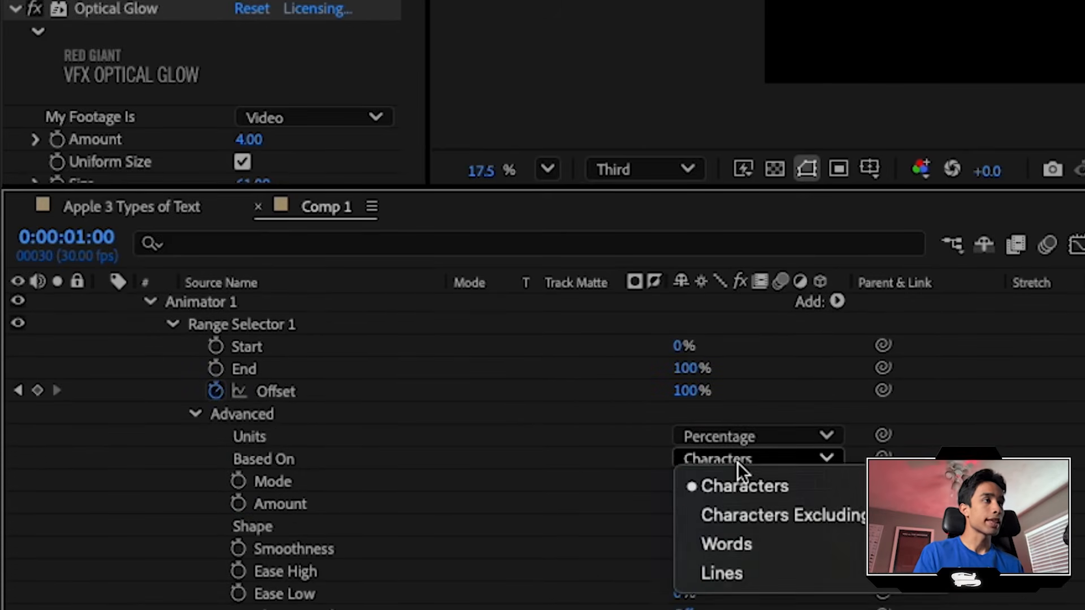
pyautogui.click(842, 486)
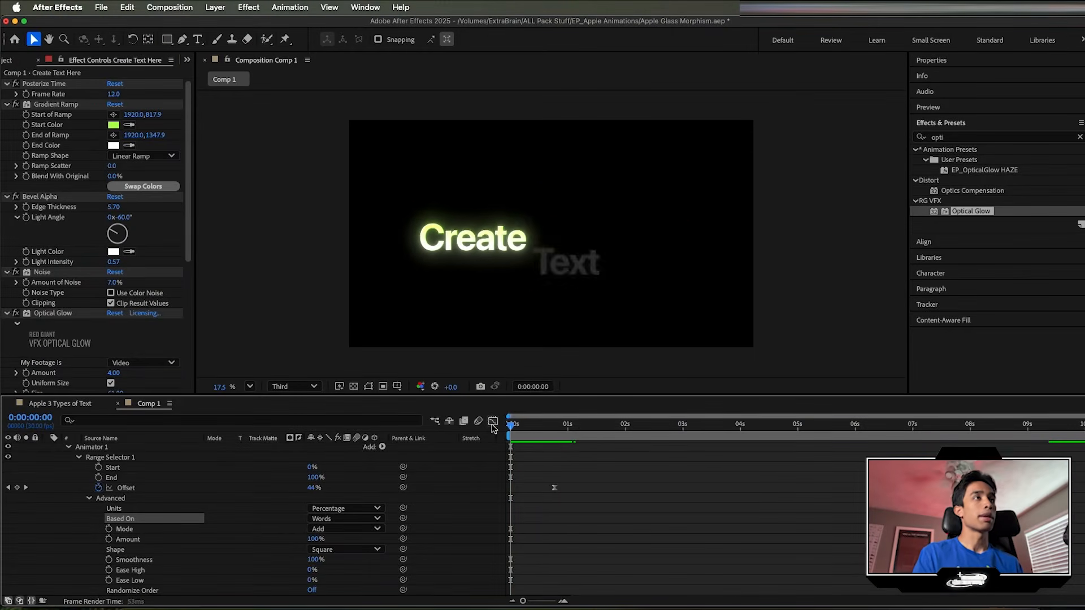
pyautogui.press('space')
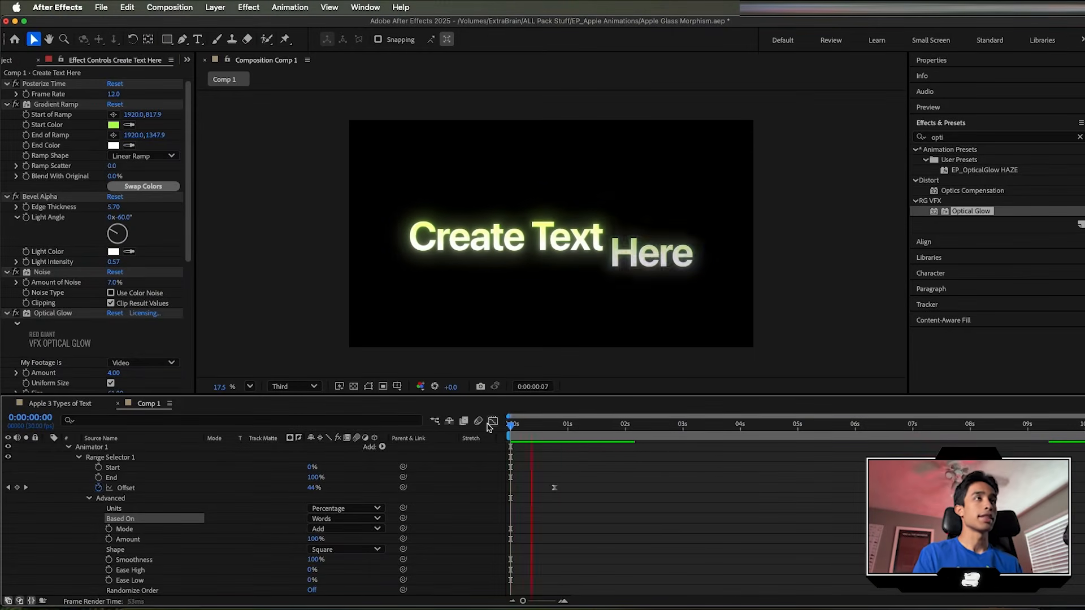
pyautogui.press('space')
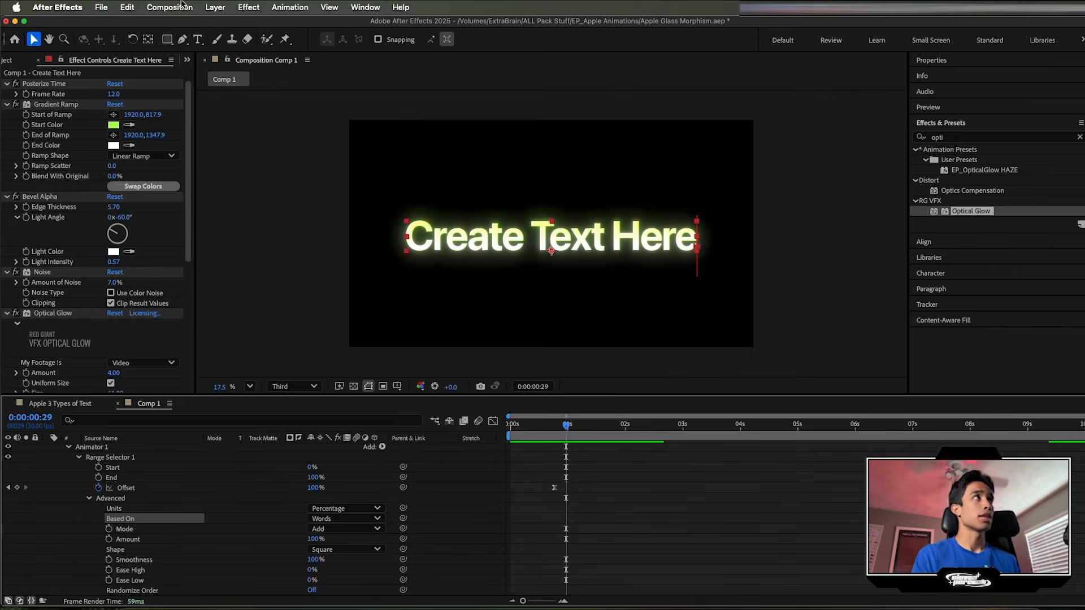
# Step: Set the Gradient Ramp's start color to white (FFFFFF) and preview the text
pyautogui.click(113, 125)
pyautogui.write('FFFFFF')
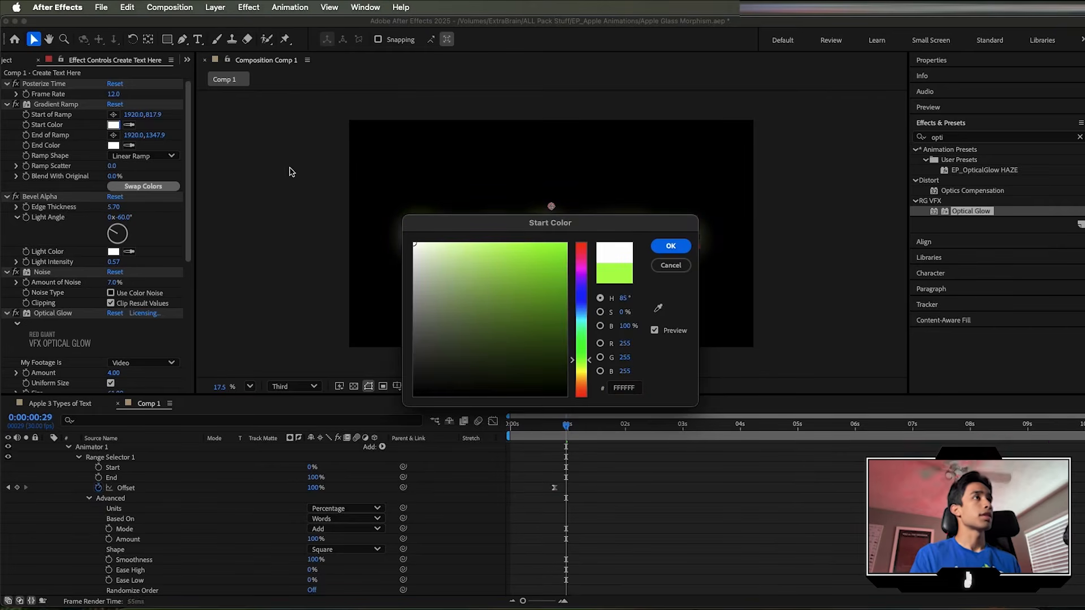
pyautogui.click(668, 245)
pyautogui.click(651, 510)
pyautogui.press('space')
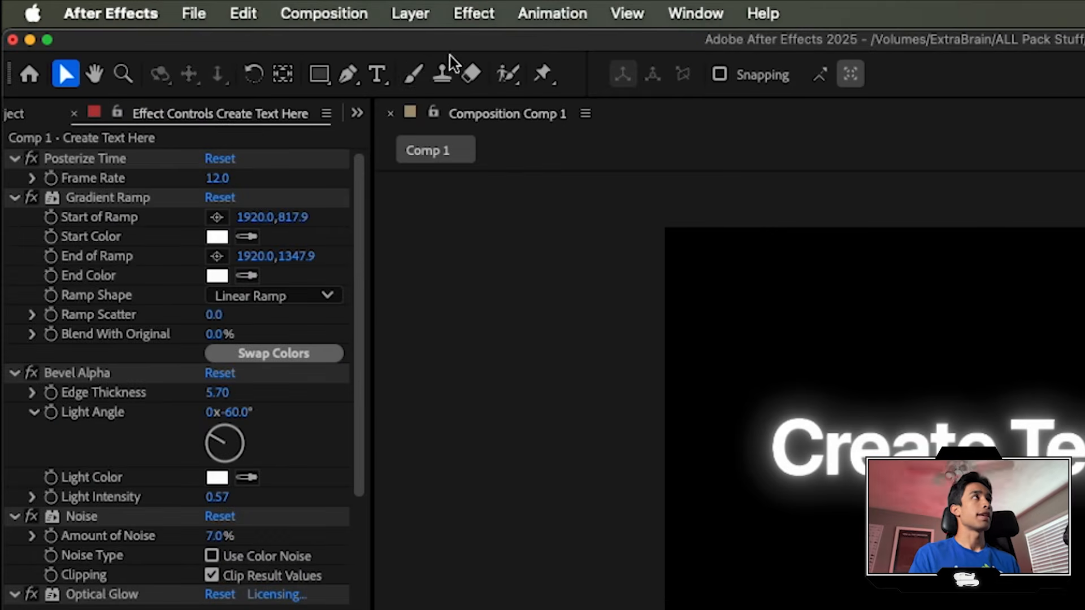
# Step: Set up the Pen tool with no fill and a solid white (FFFFFF) stroke 22 px wide
pyautogui.click(348, 74)
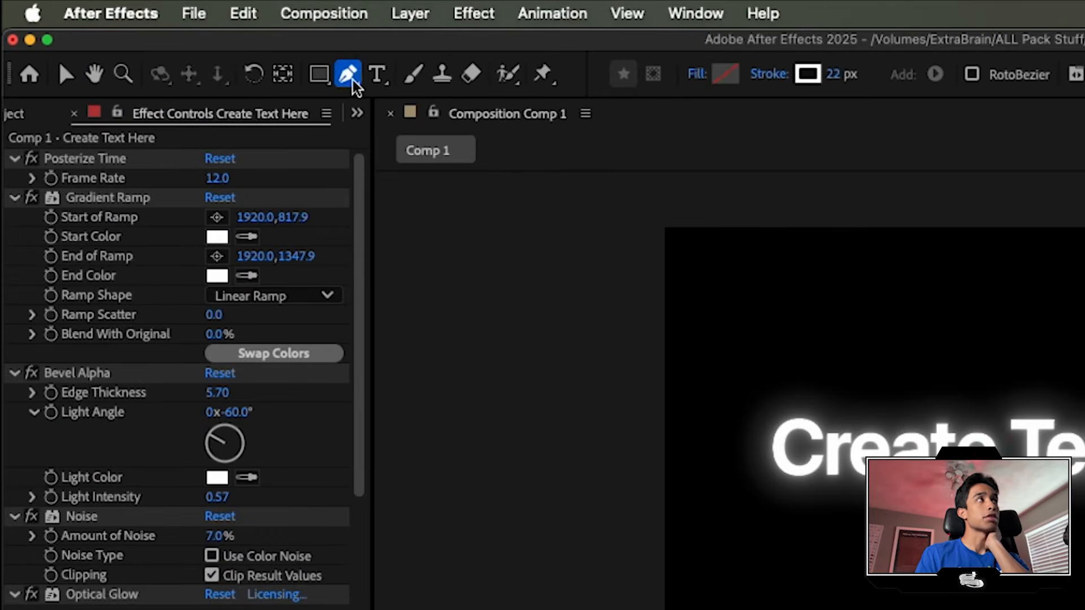
pyautogui.click(699, 75)
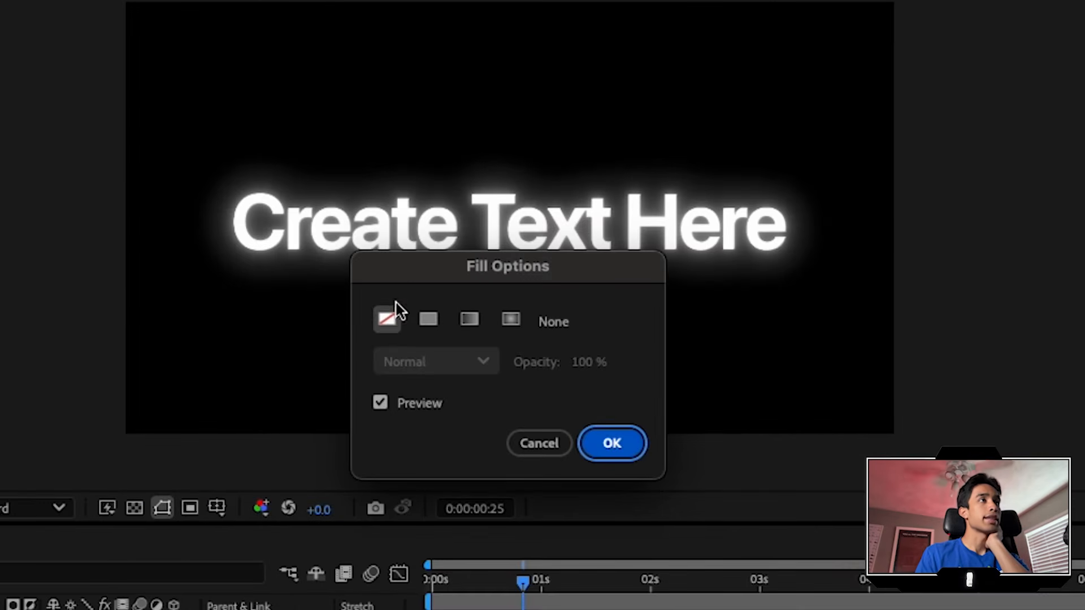
pyautogui.click(387, 319)
pyautogui.click(611, 449)
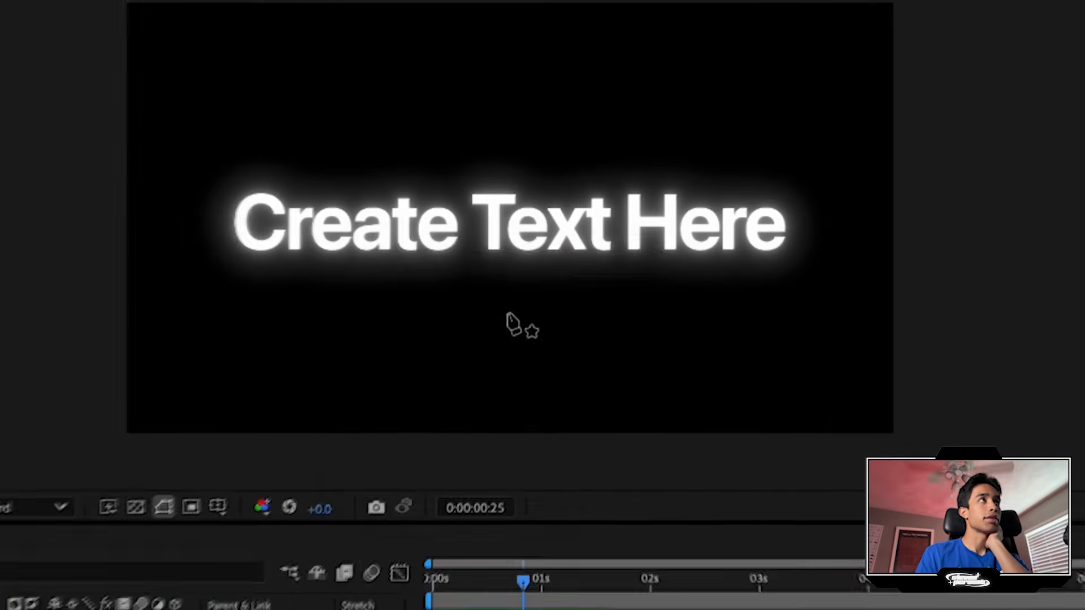
pyautogui.click(424, 39)
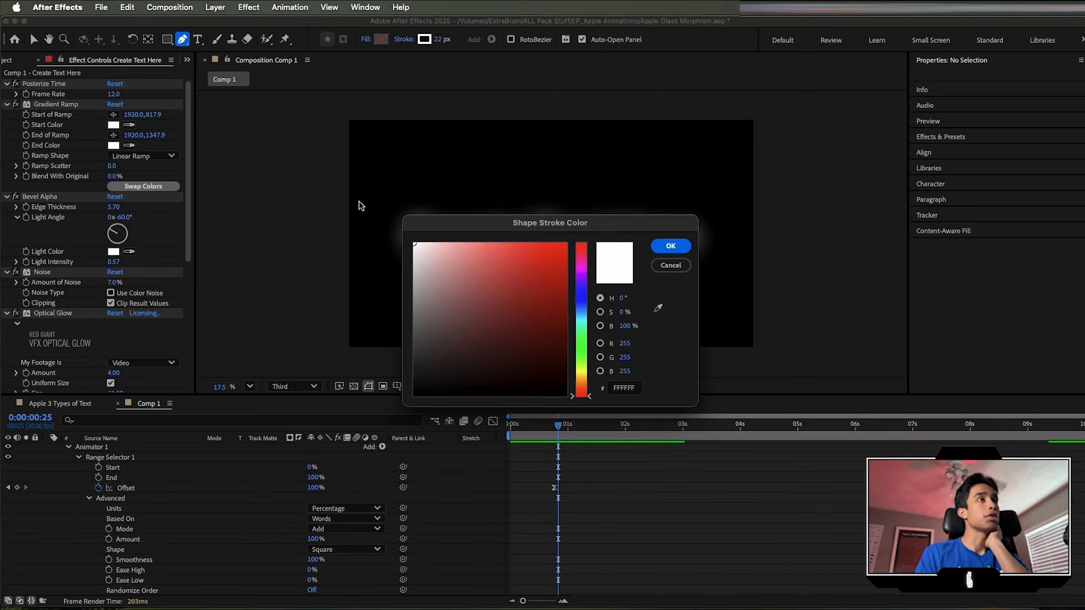
pyautogui.click(674, 245)
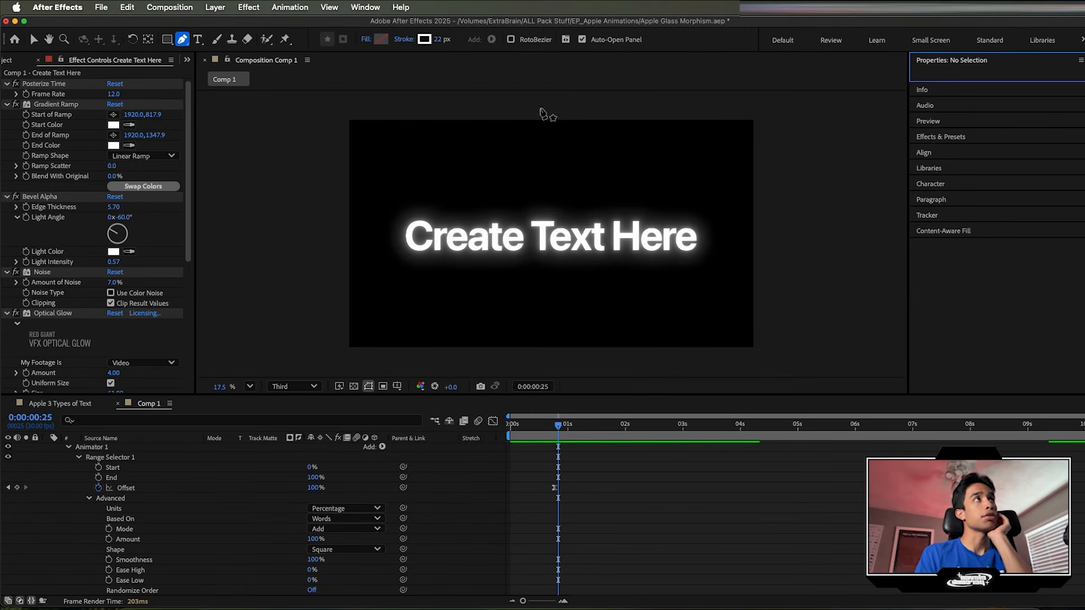
pyautogui.click(441, 39)
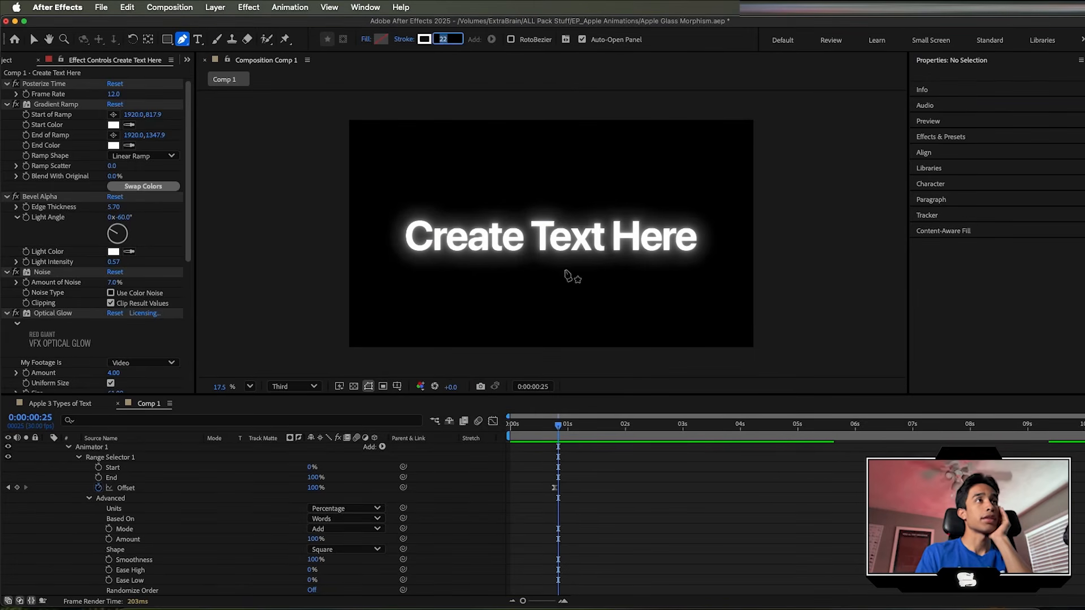
# Step: Draw a slightly curved underline beneath "Text Here" as a new shape layer and give its stroke a round line cap
pyautogui.click(526, 267)
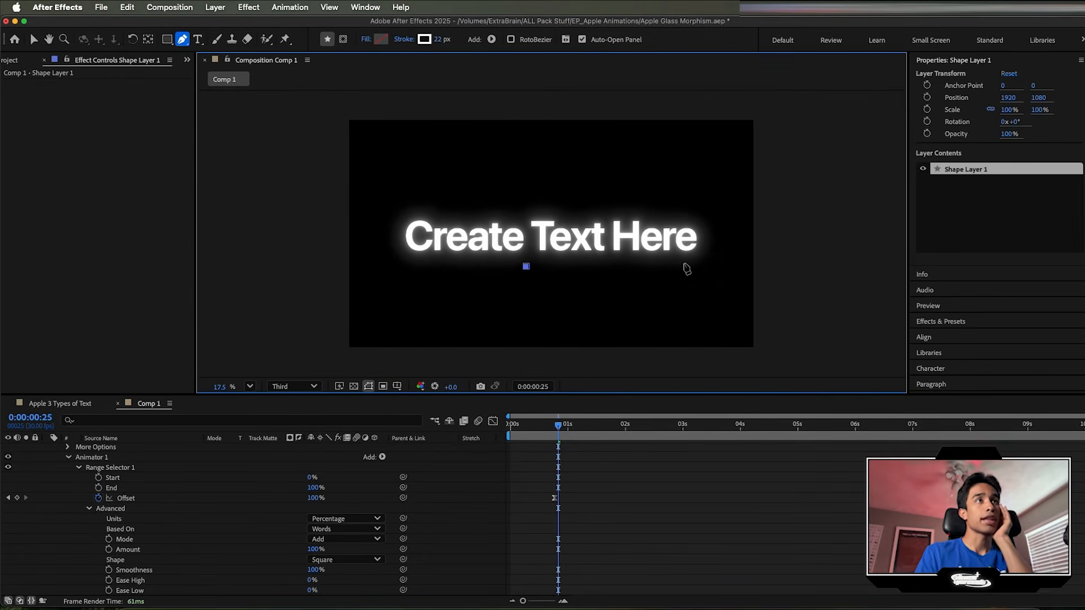
pyautogui.moveTo(699, 265); pyautogui.dragTo(714, 277)
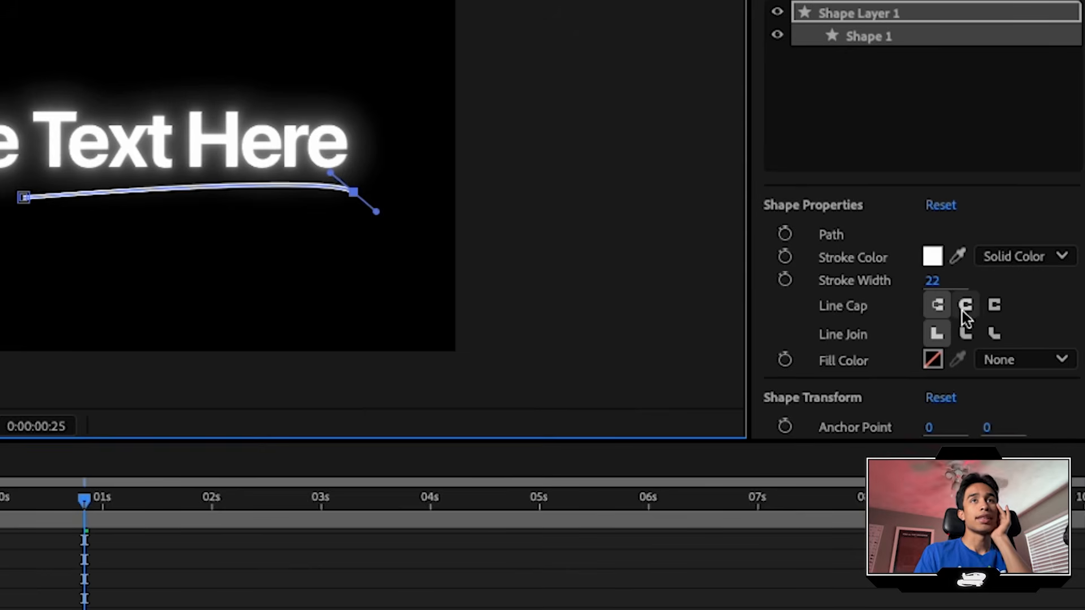
pyautogui.click(971, 308)
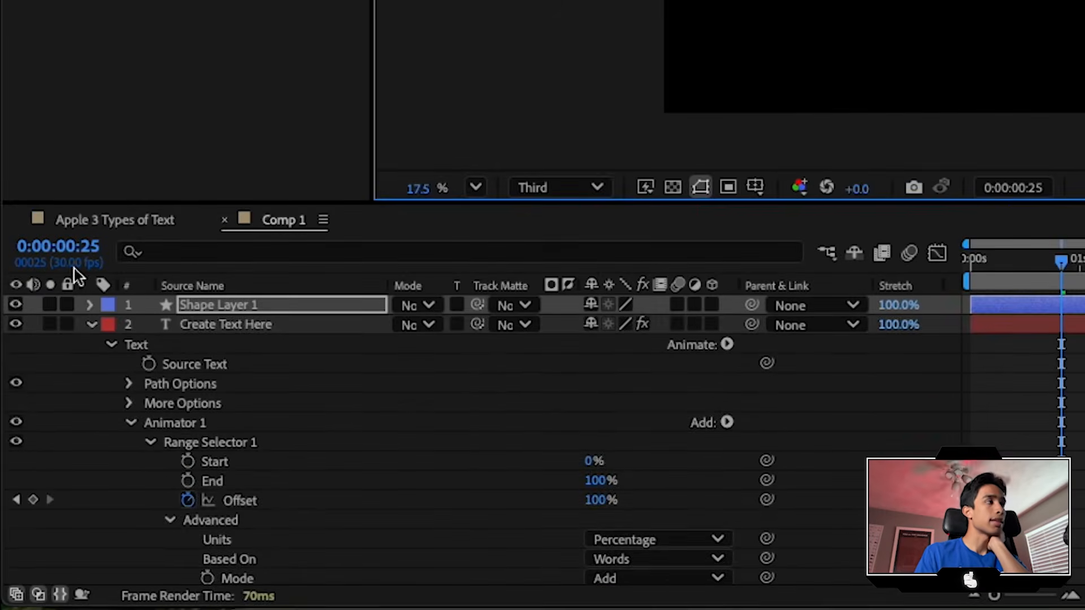
# Step: Taper the underline's stroke with Start Length 29%, End Length 30%, Start Width 60% and End Width 58%, and preview it
pyautogui.click(92, 305)
pyautogui.click(110, 326)
pyautogui.click(150, 382)
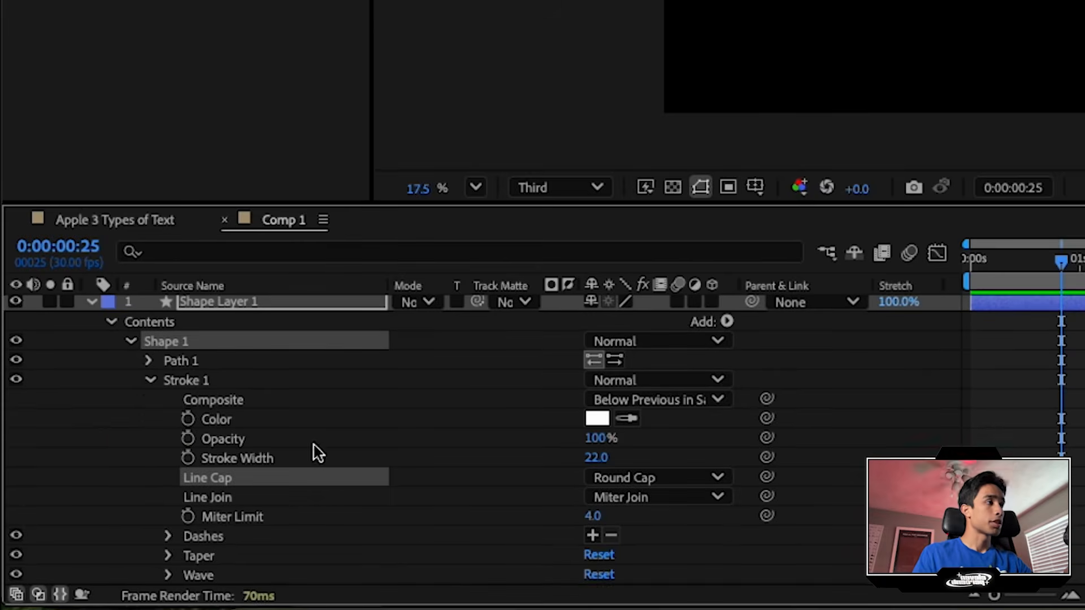
pyautogui.scroll(-3, 203, 481)
pyautogui.click(168, 484)
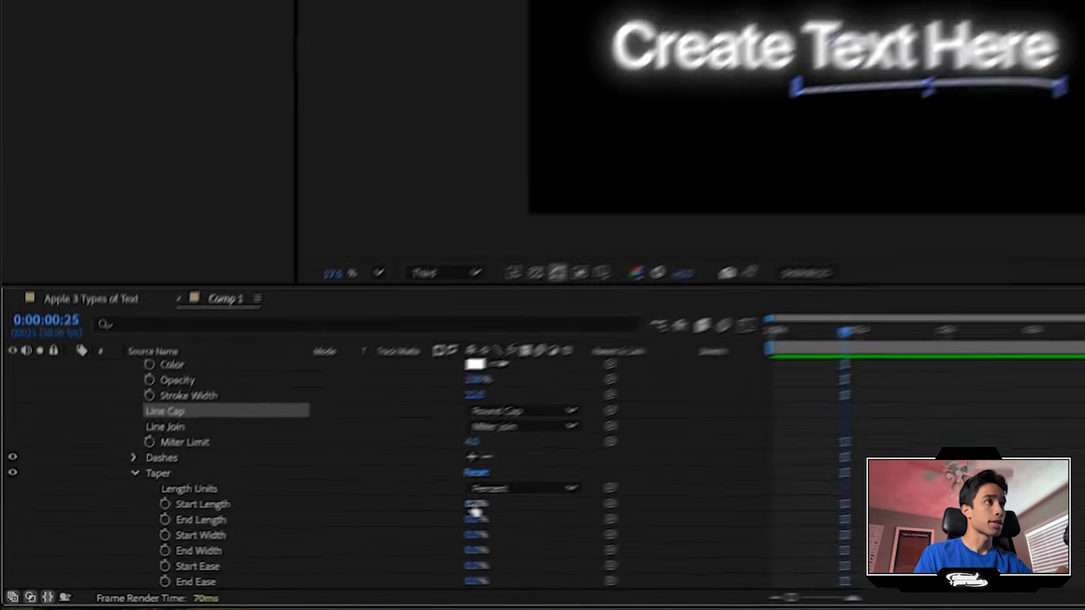
pyautogui.moveTo(598, 478); pyautogui.dragTo(632, 477)
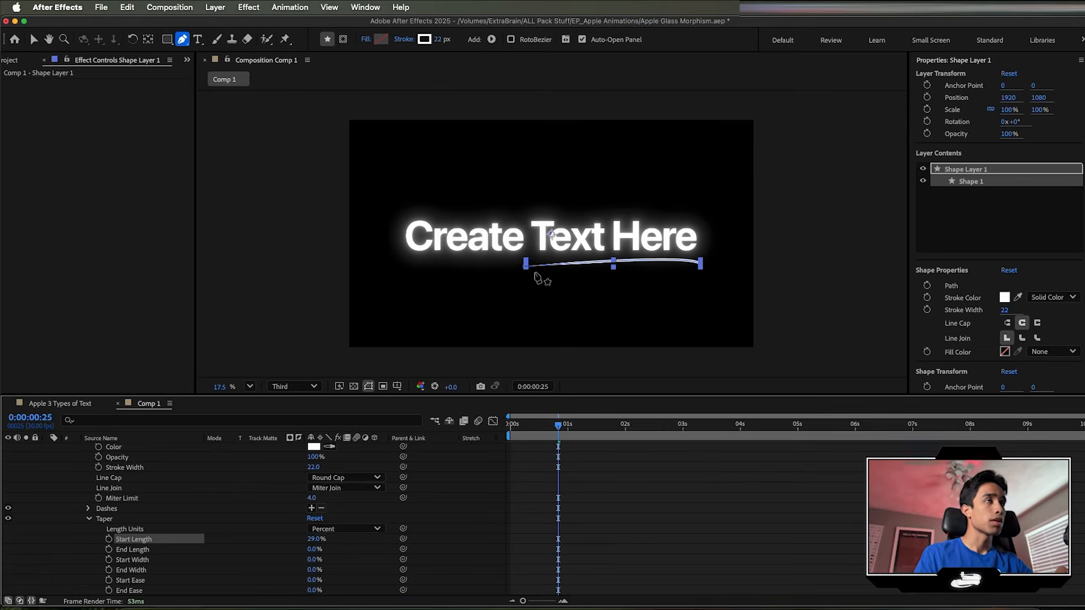
pyautogui.scroll(4, 551, 233)
pyautogui.moveTo(312, 552); pyautogui.dragTo(339, 553)
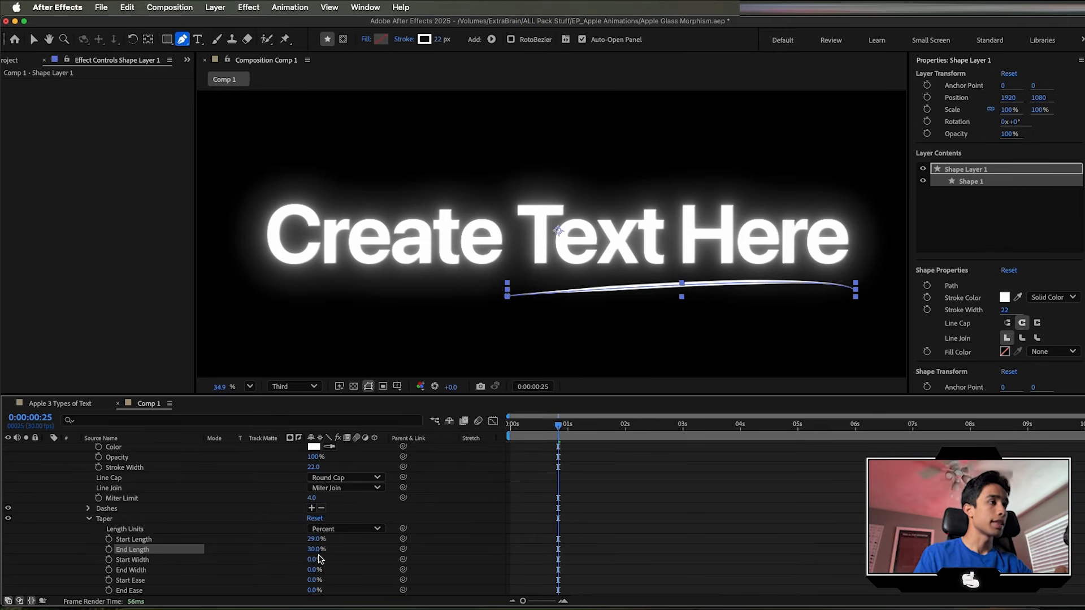
pyautogui.moveTo(315, 560)
pyautogui.mouseDown()
pyautogui.moveTo(348, 559)
pyautogui.moveTo(328, 570)
pyautogui.mouseUp()
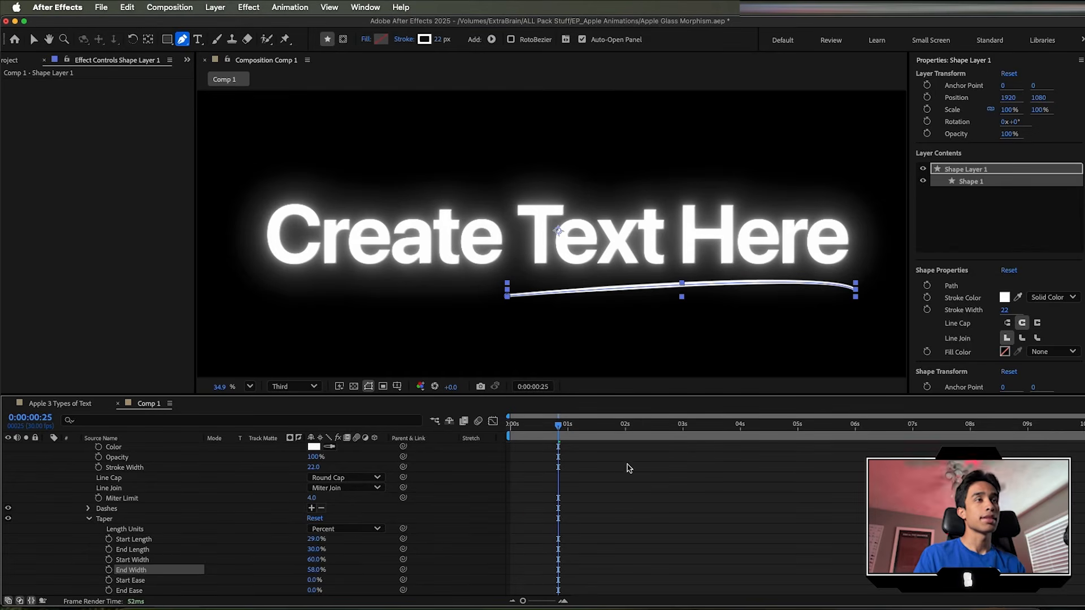
pyautogui.click(629, 468)
pyautogui.press('Home')
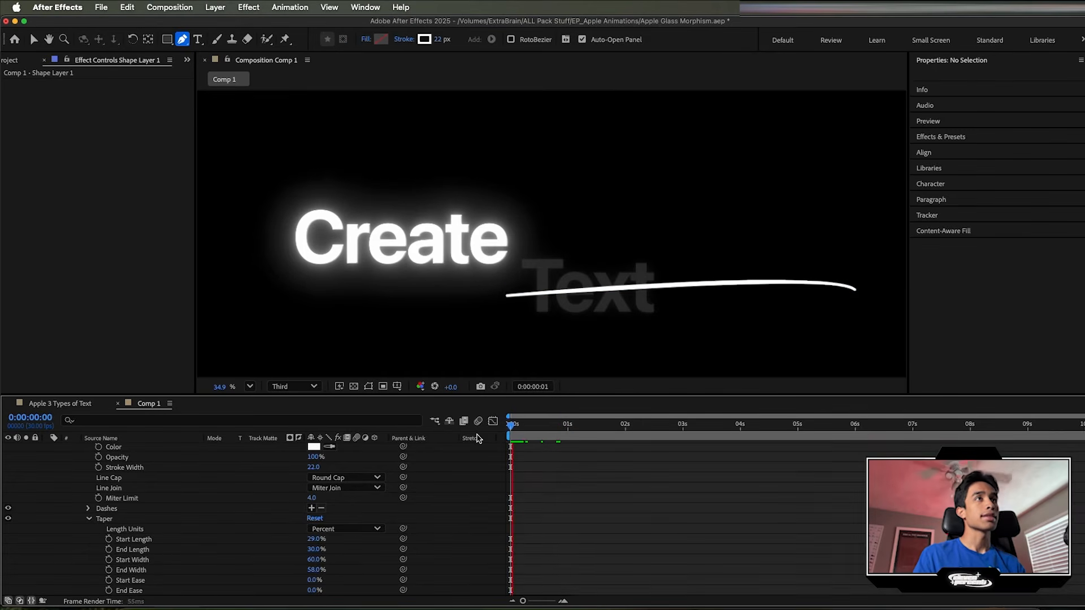
pyautogui.press('space')
# Step: Add Trim Paths to the underline's shape layer and expand its properties
pyautogui.click(88, 519)
pyautogui.scroll(3, 86, 516)
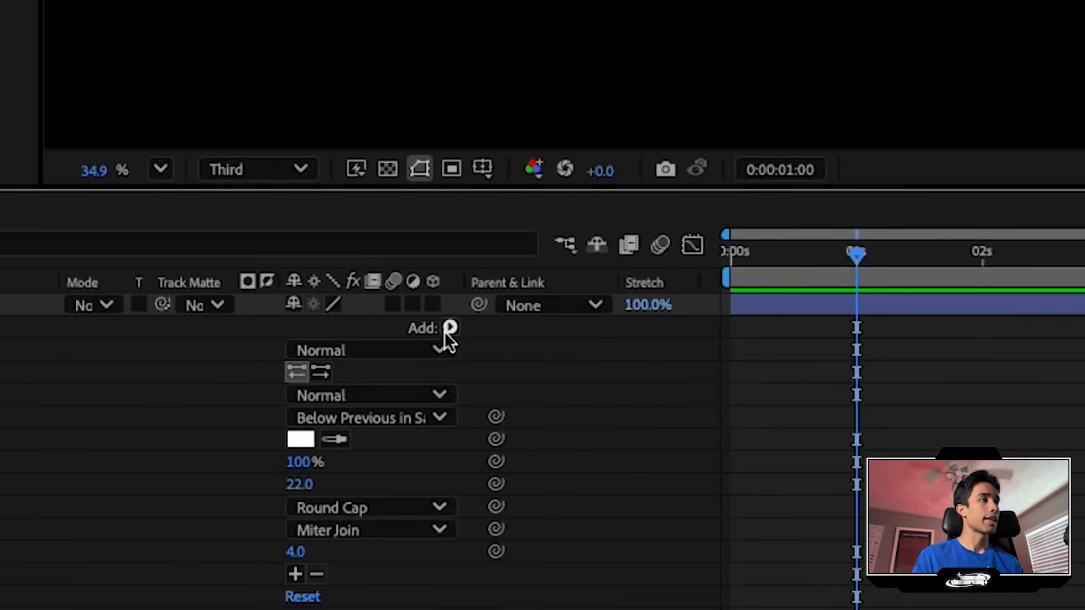
pyautogui.click(446, 329)
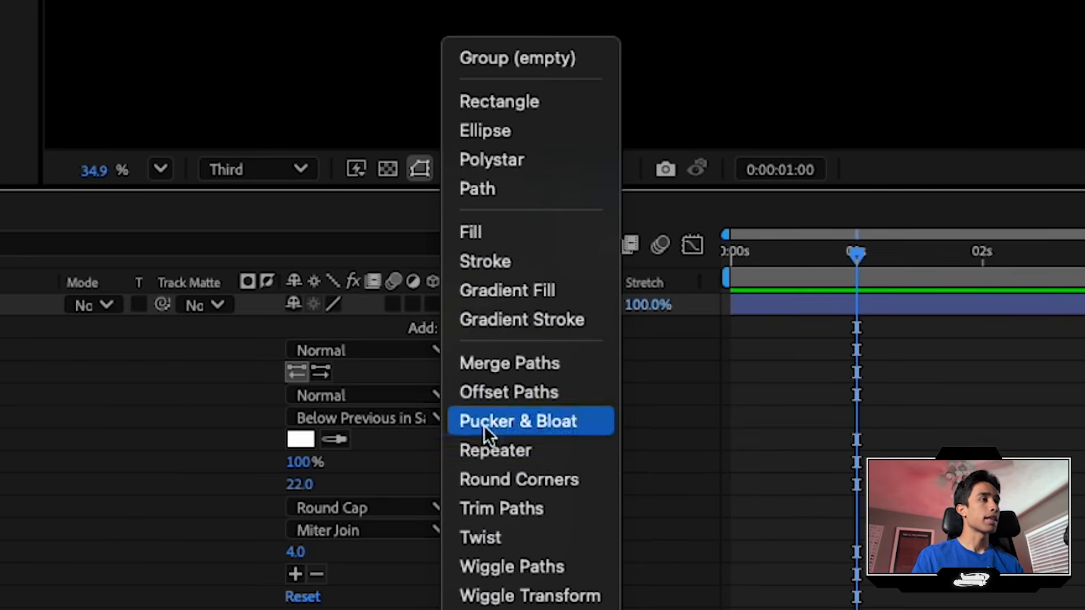
pyautogui.click(500, 510)
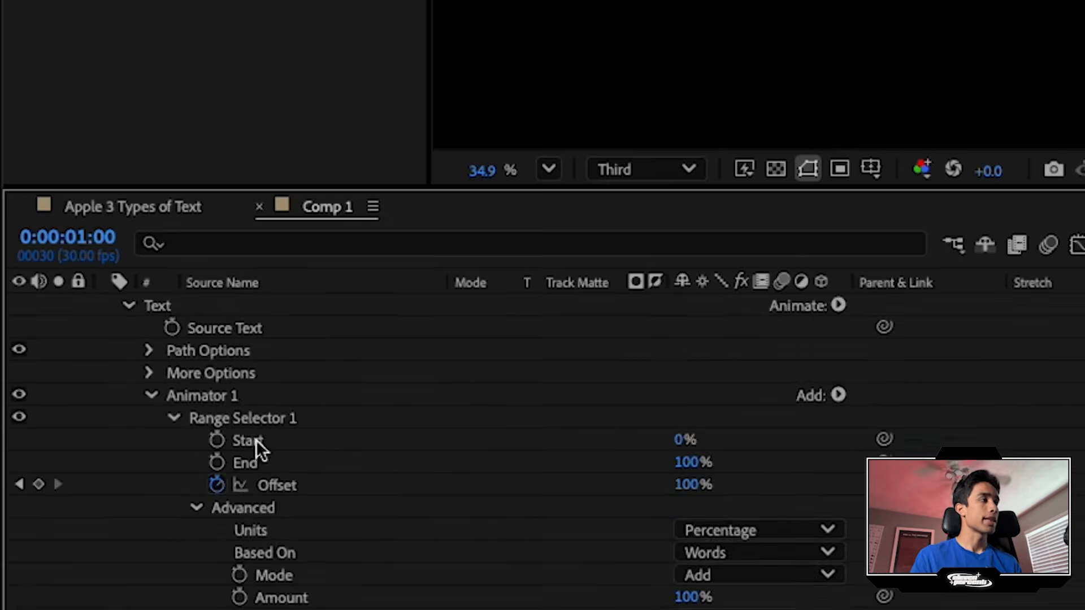
pyautogui.scroll(3, 256, 441)
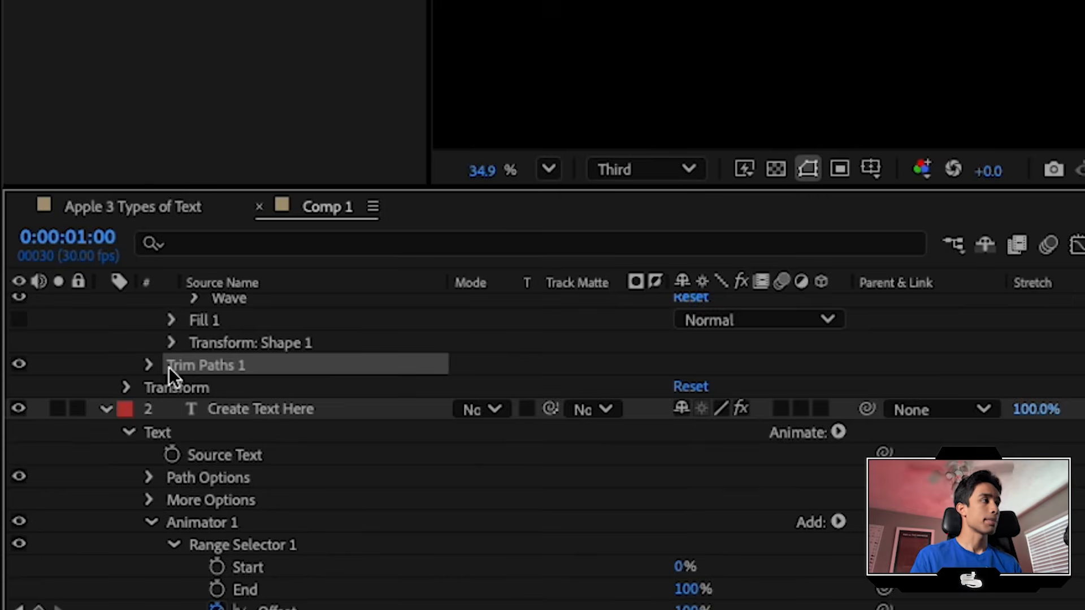
pyautogui.click(150, 364)
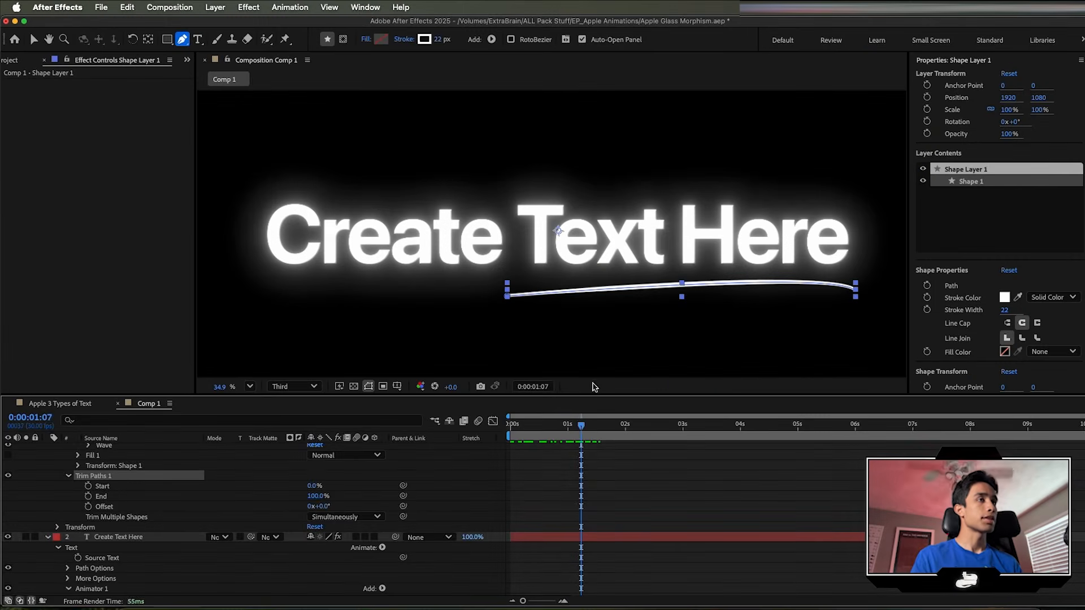
# Step: Keyframe the Trim Paths End from 1% at 0:00:00:00 to 100% at 0:00:00:19
pyautogui.moveTo(581, 432); pyautogui.dragTo(544, 434)
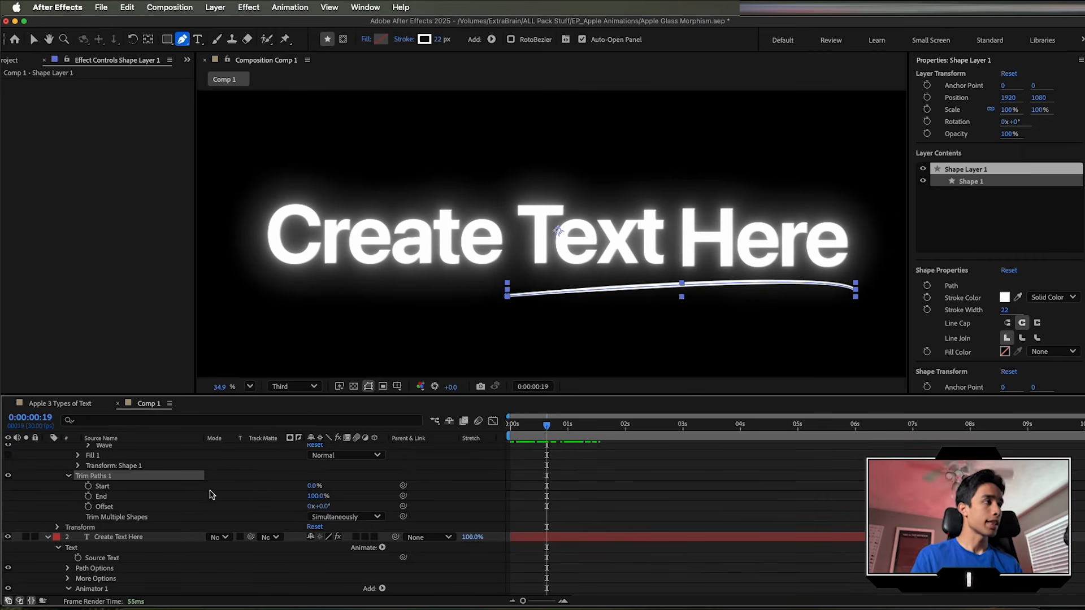
pyautogui.click(88, 496)
pyautogui.moveTo(537, 438); pyautogui.dragTo(511, 432)
pyautogui.moveTo(311, 496); pyautogui.dragTo(246, 500)
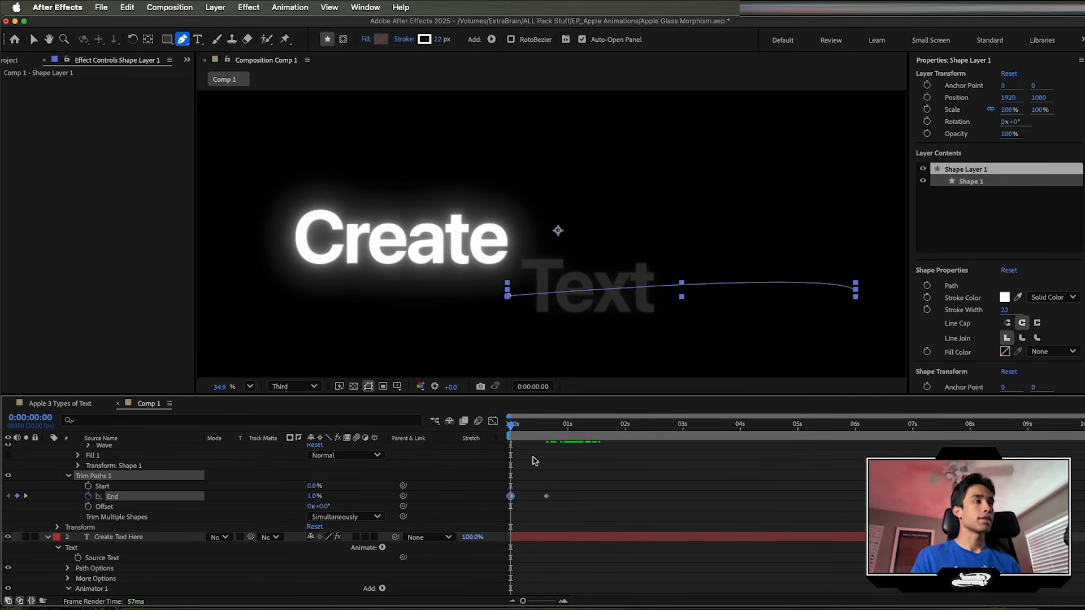
# Step: Ease the Trim Paths End animation into its last keyframe using the graph editor
pyautogui.click(492, 421)
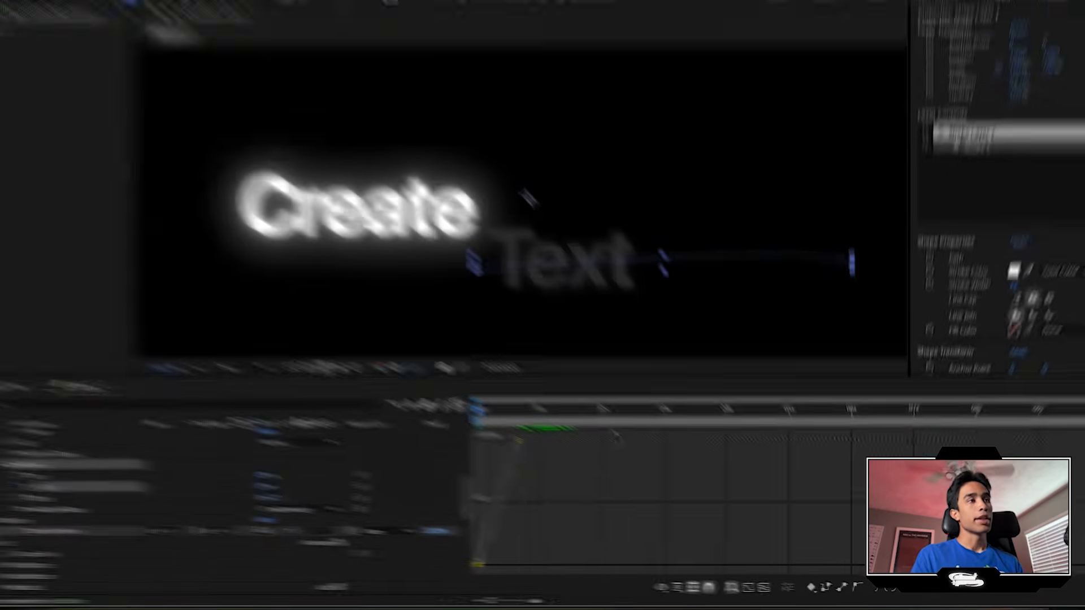
pyautogui.moveTo(633, 445); pyautogui.dragTo(526, 501)
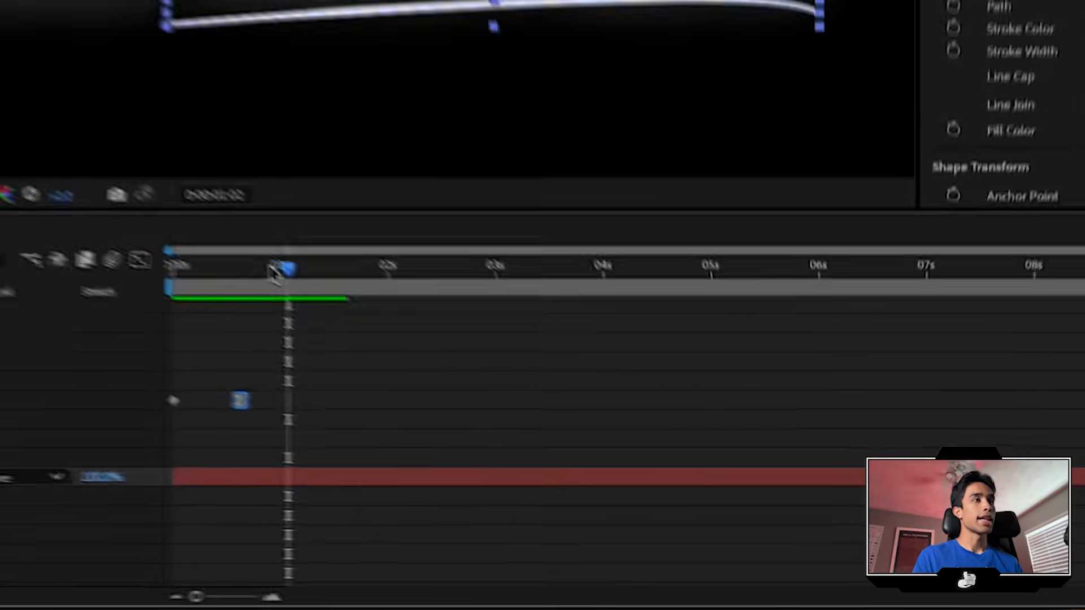
pyautogui.moveTo(266, 268); pyautogui.dragTo(163, 266)
# Step: Shift the shape layer to start at about 0.3 seconds in the timeline and preview the underline with the text
pyautogui.scroll(5, 214, 342)
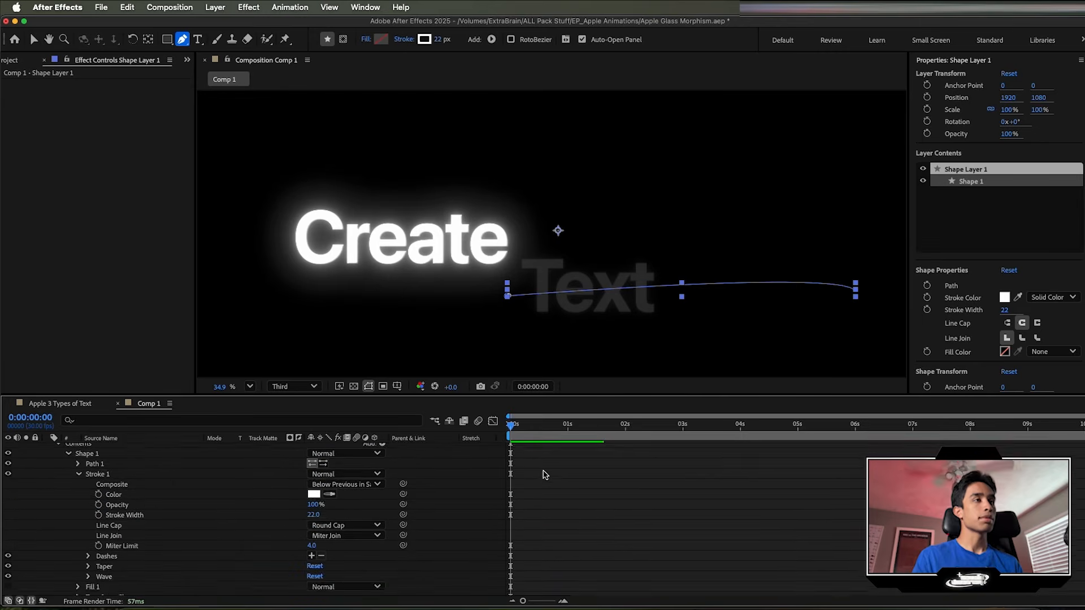
pyautogui.press('space')
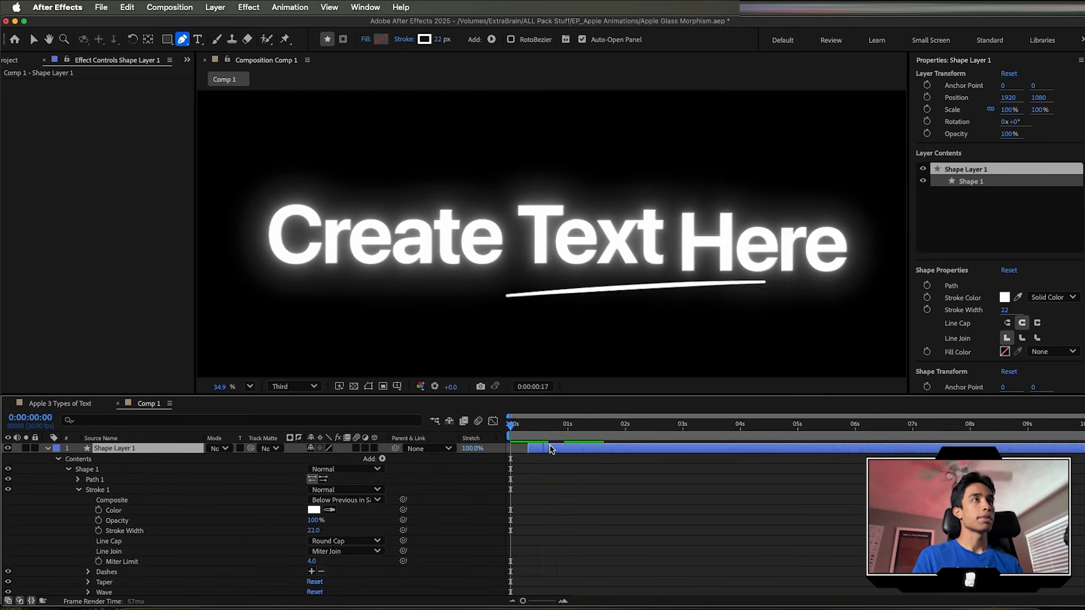
pyautogui.press('space')
pyautogui.scroll(-5, 533, 286)
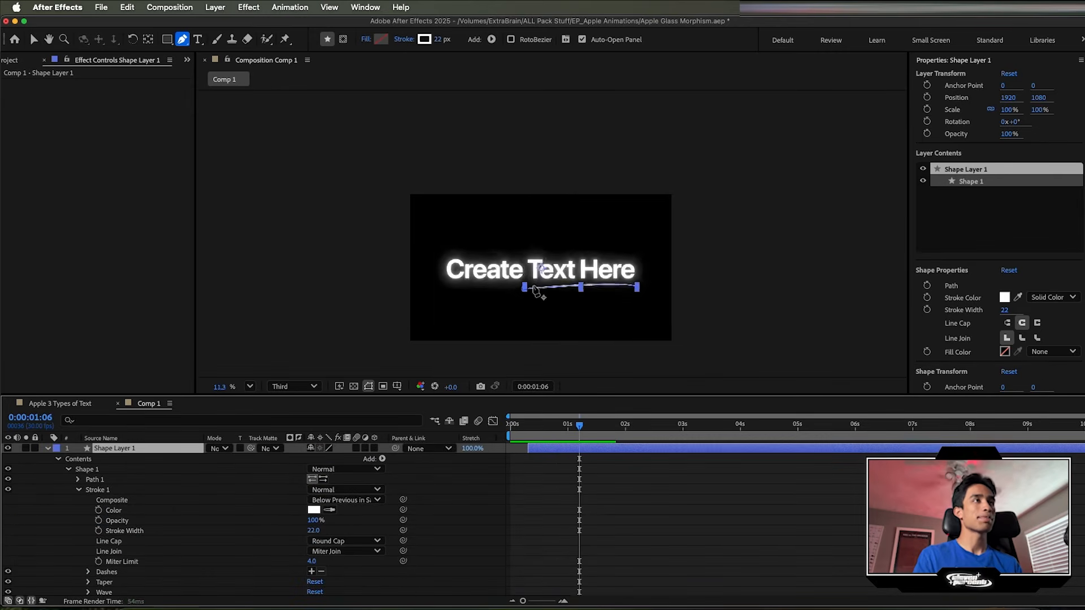
pyautogui.moveTo(545, 424); pyautogui.dragTo(509, 424)
pyautogui.press('space')
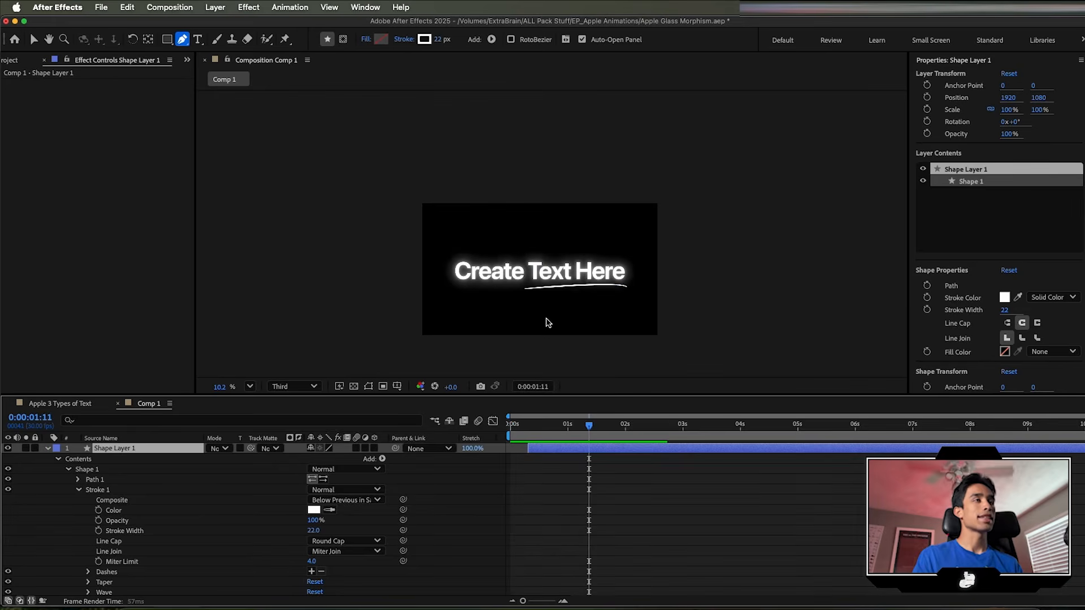
pyautogui.press('v')
pyautogui.press('space')
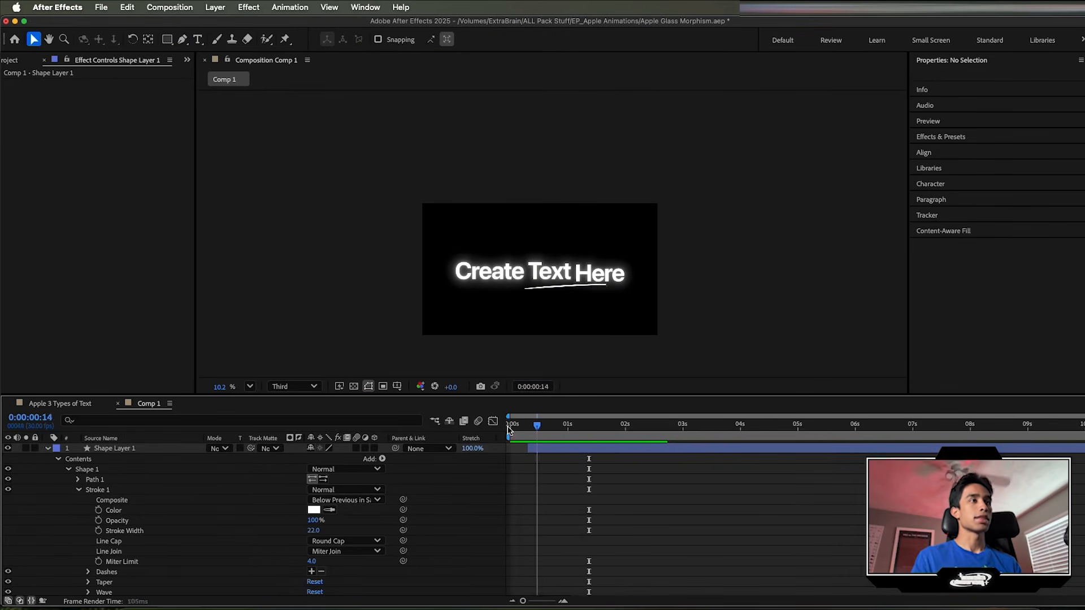
pyautogui.press('space')
# Step: Apply the Optical Glow effect to the underline's shape layer
pyautogui.click(638, 448)
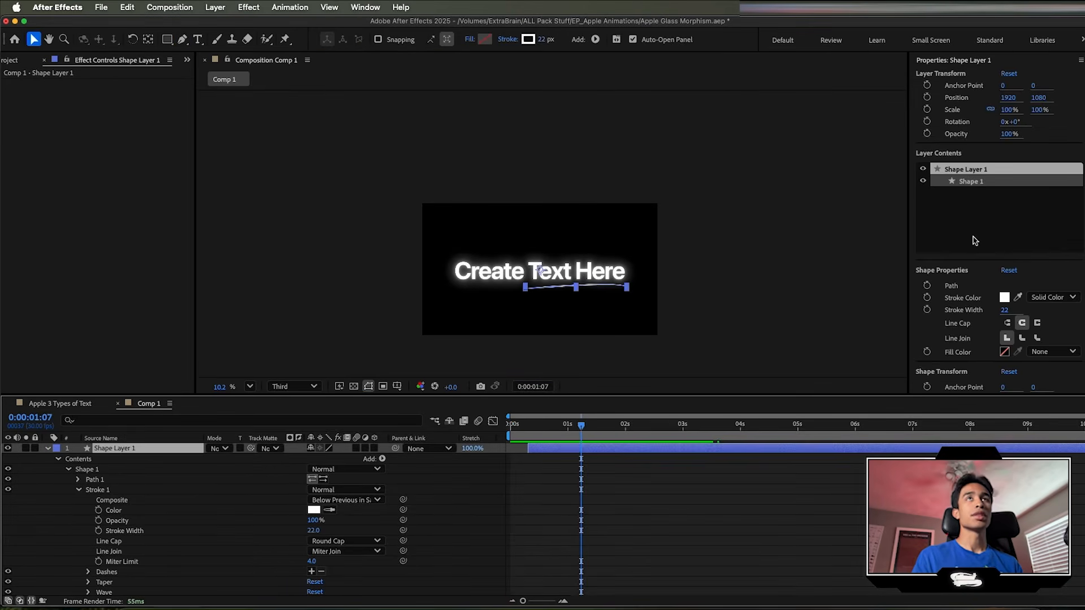
pyautogui.scroll(-5, 966, 98)
pyautogui.click(938, 291)
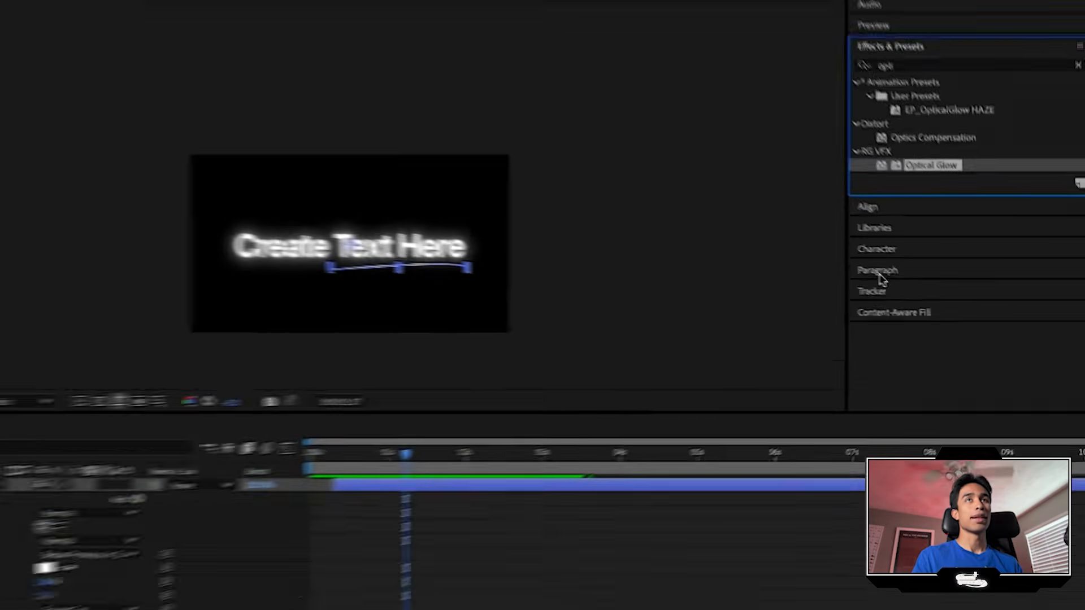
pyautogui.moveTo(976, 216); pyautogui.dragTo(619, 453)
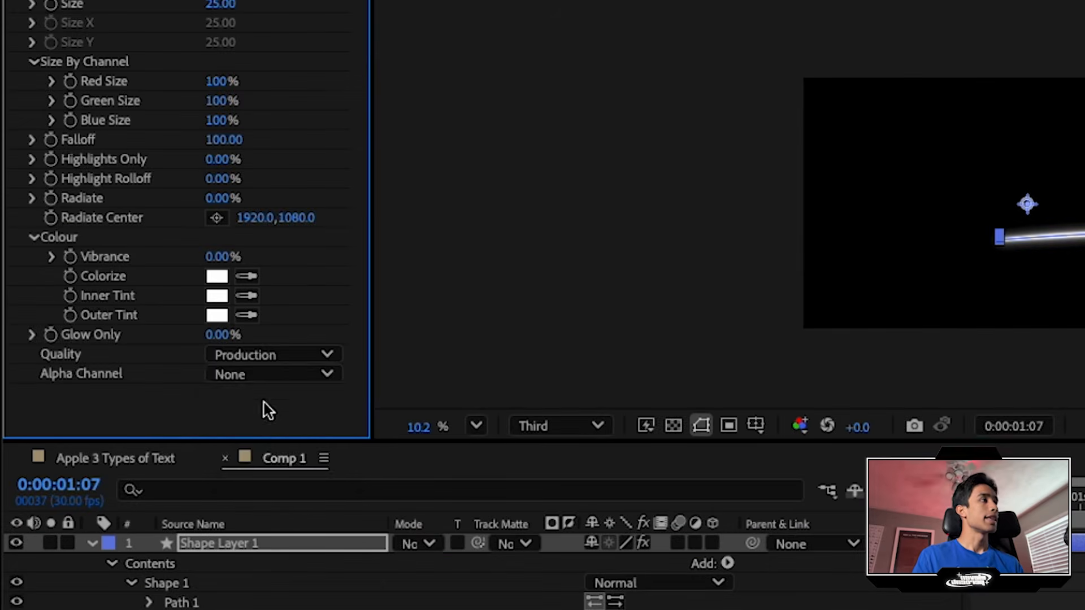
# Step: Set the underline's Optical Glow Alpha Channel to Extend (Unmult) and its Size to 78, and preview the animation
pyautogui.click(271, 374)
pyautogui.click(323, 447)
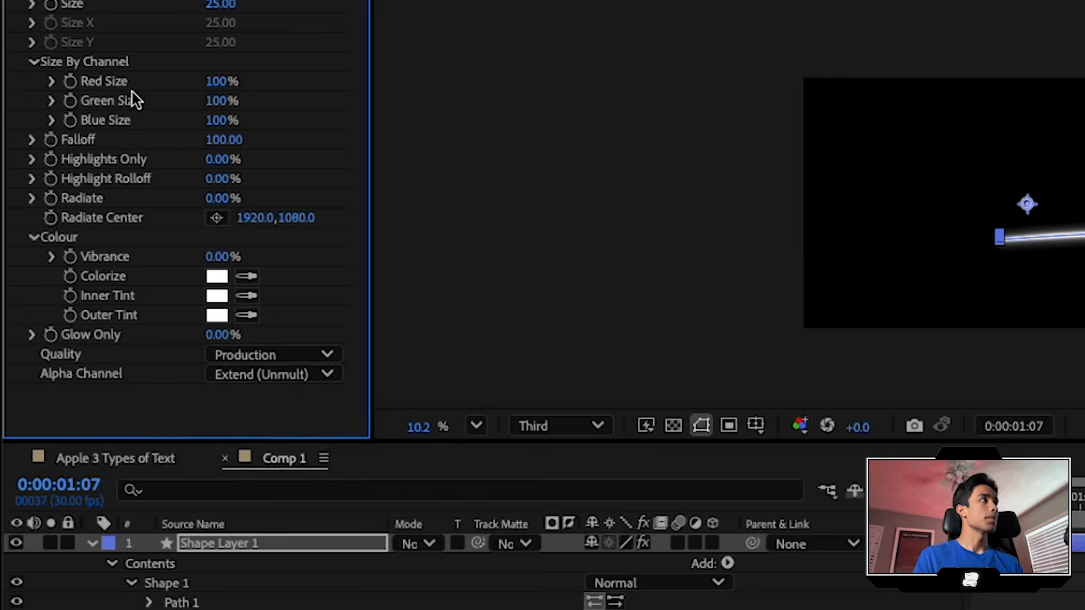
pyautogui.moveTo(221, 3); pyautogui.dragTo(281, 3)
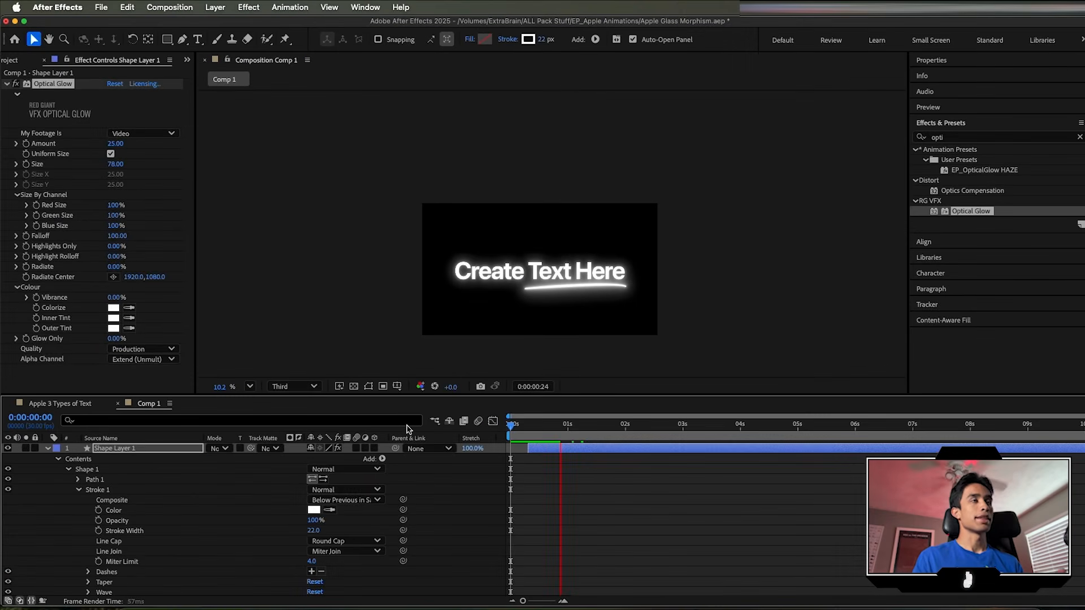
pyautogui.press('space')
# Step: Try to recolor the fill of only the words "Text Here" in the underlined text layer
pyautogui.scroll(3, 568, 306)
pyautogui.scroll(-2, 568, 307)
pyautogui.doubleClick(492, 224)
pyautogui.moveTo(466, 224); pyautogui.dragTo(756, 225)
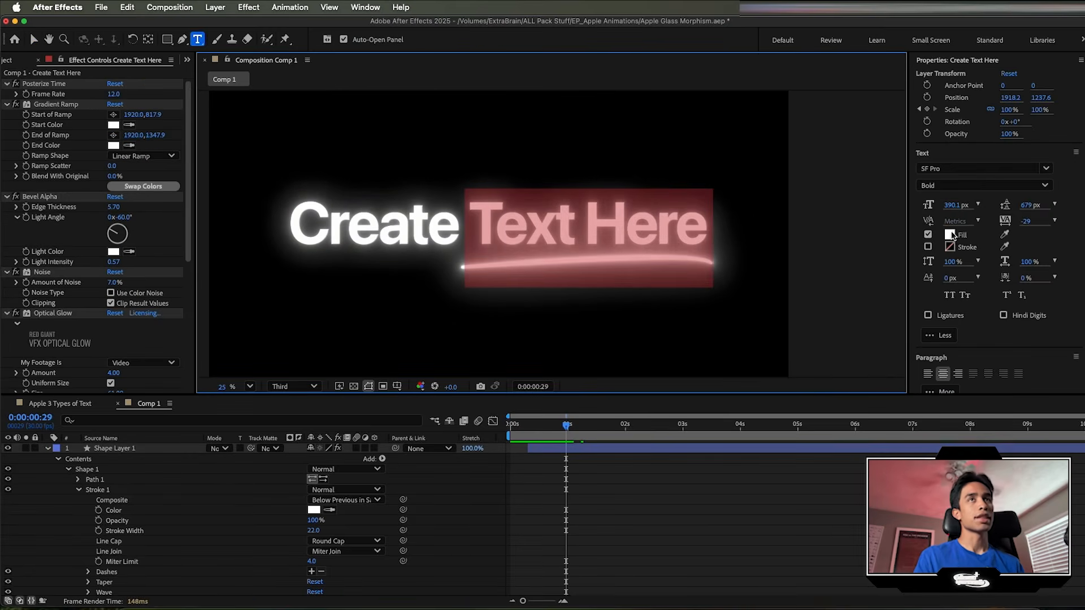
pyautogui.click(951, 235)
pyautogui.click(520, 249)
pyautogui.click(671, 244)
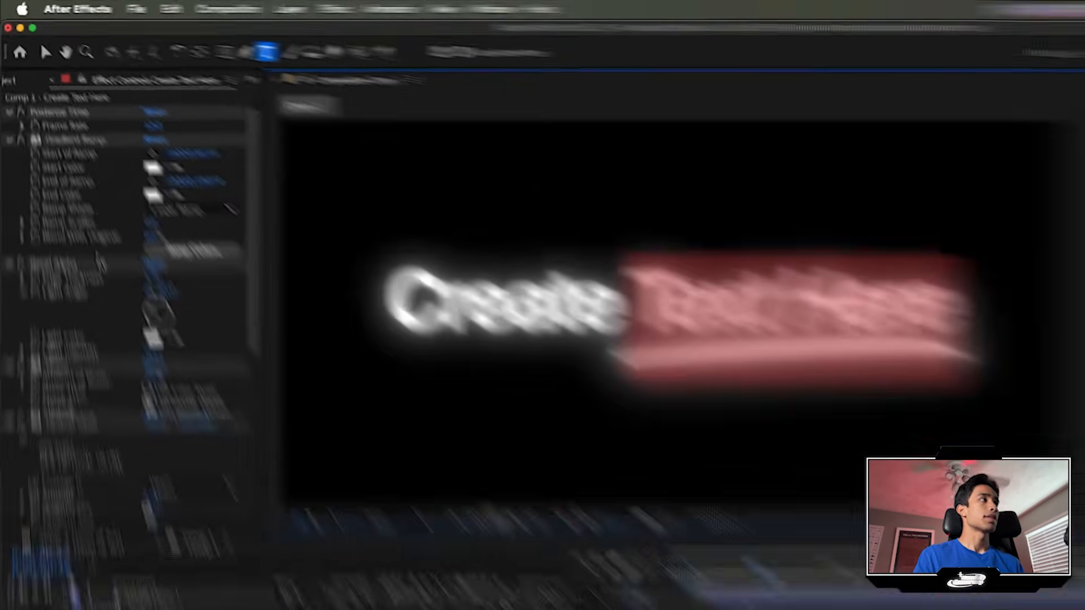
pyautogui.click(19, 127)
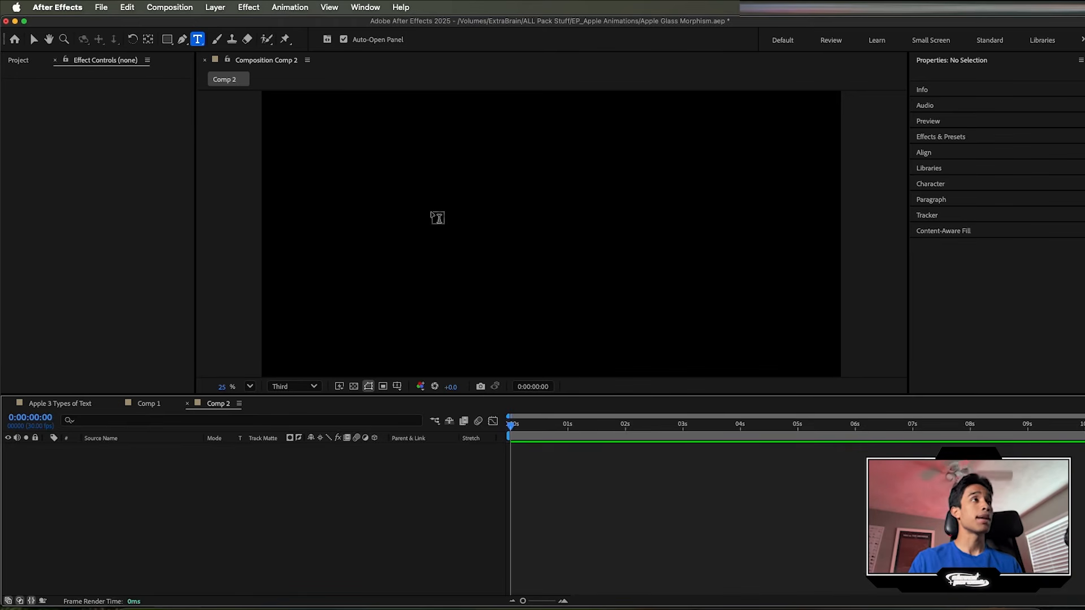
# Step: Add a text layer reading "Text Layer 1" to Comp 2 and move it toward the middle of the frame
pyautogui.click(435, 213)
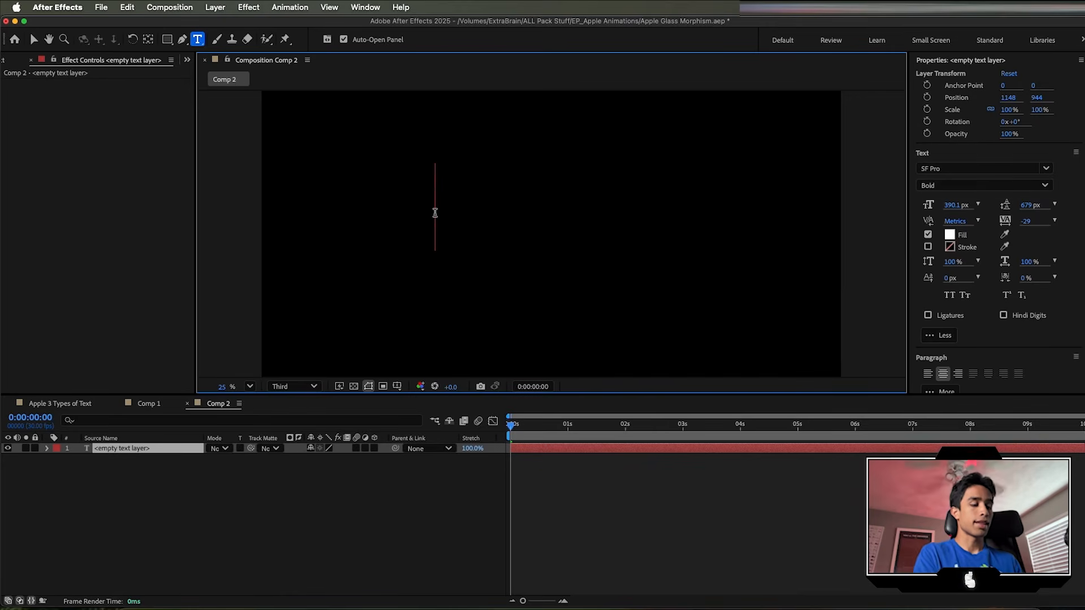
pyautogui.write('Text Layer 1')
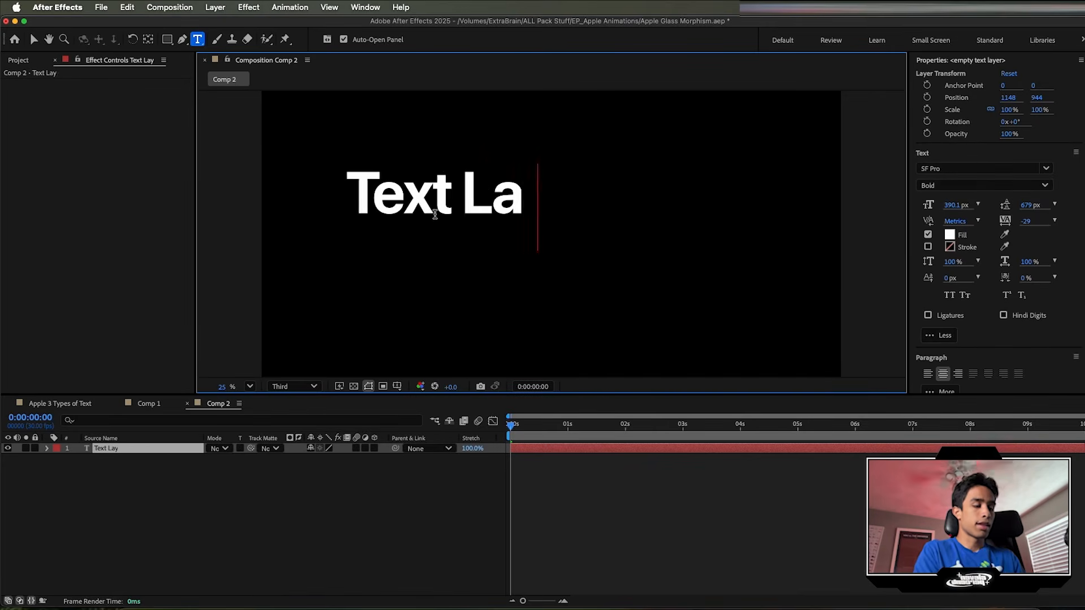
pyautogui.moveTo(524, 271); pyautogui.dragTo(632, 285)
pyautogui.click(578, 485)
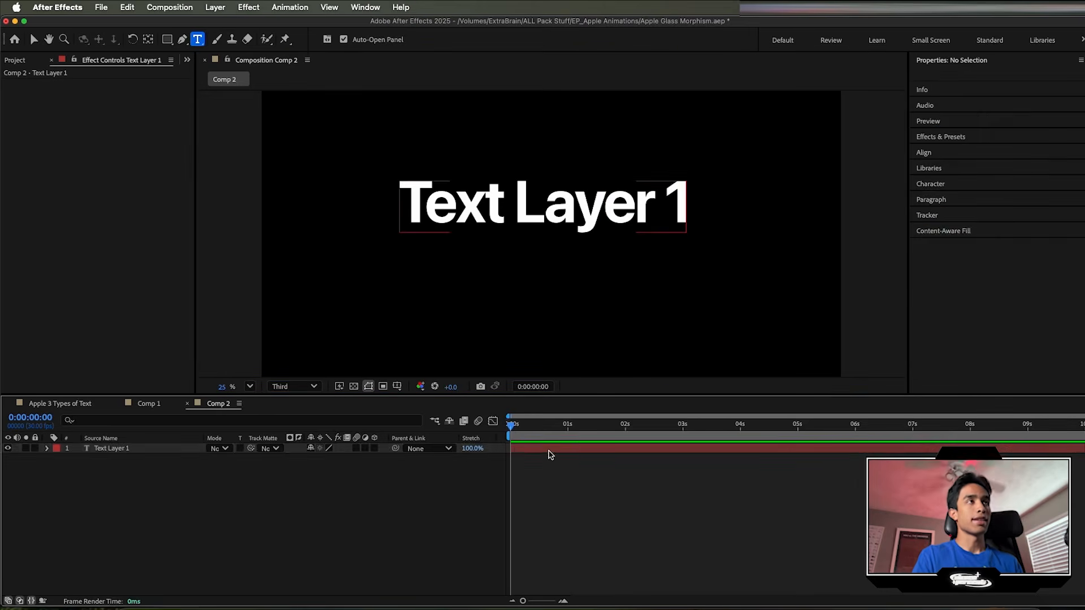
# Step: Center the text layer horizontally and vertically in the composition
pyautogui.click(548, 449)
pyautogui.scroll(-5, 952, 339)
pyautogui.click(933, 303)
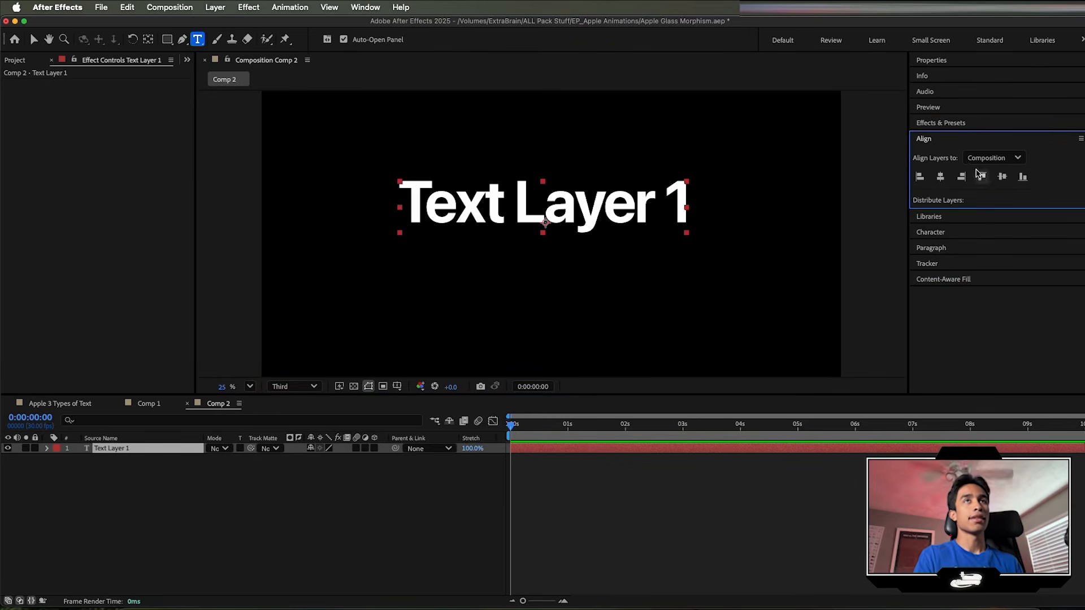
pyautogui.click(942, 177)
pyautogui.click(985, 177)
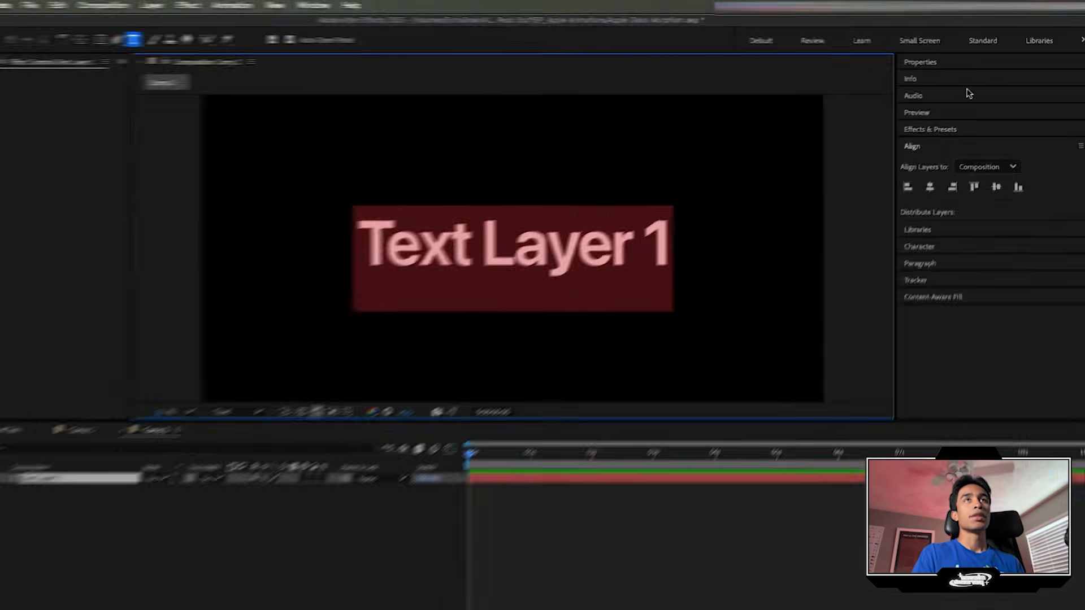
# Step: Find the Typewriter animation preset and apply it to Text Layer 1
pyautogui.click(935, 129)
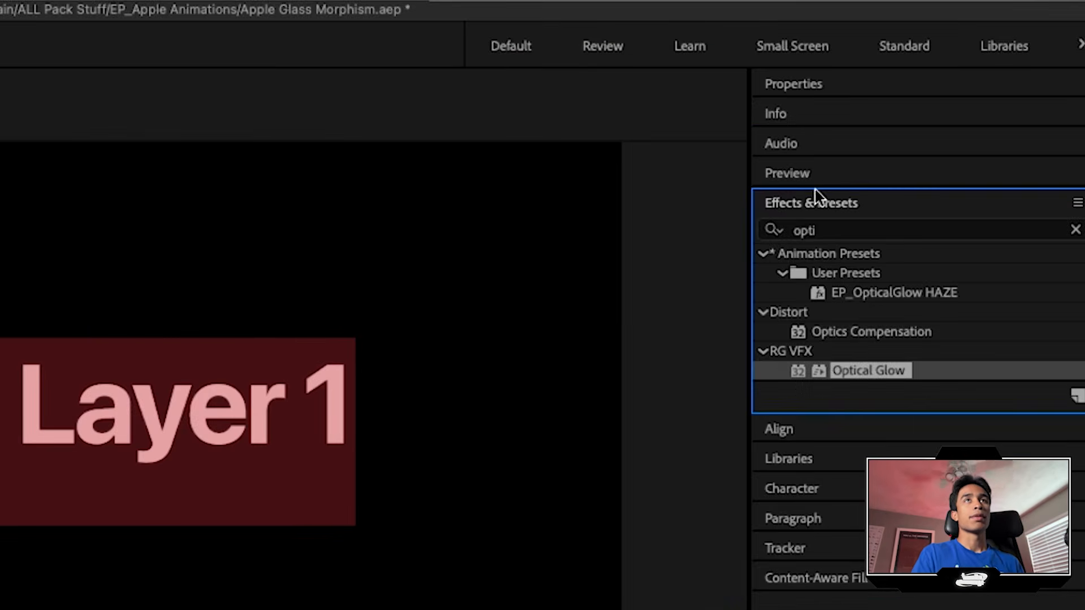
pyautogui.click(946, 145)
pyautogui.write('type')
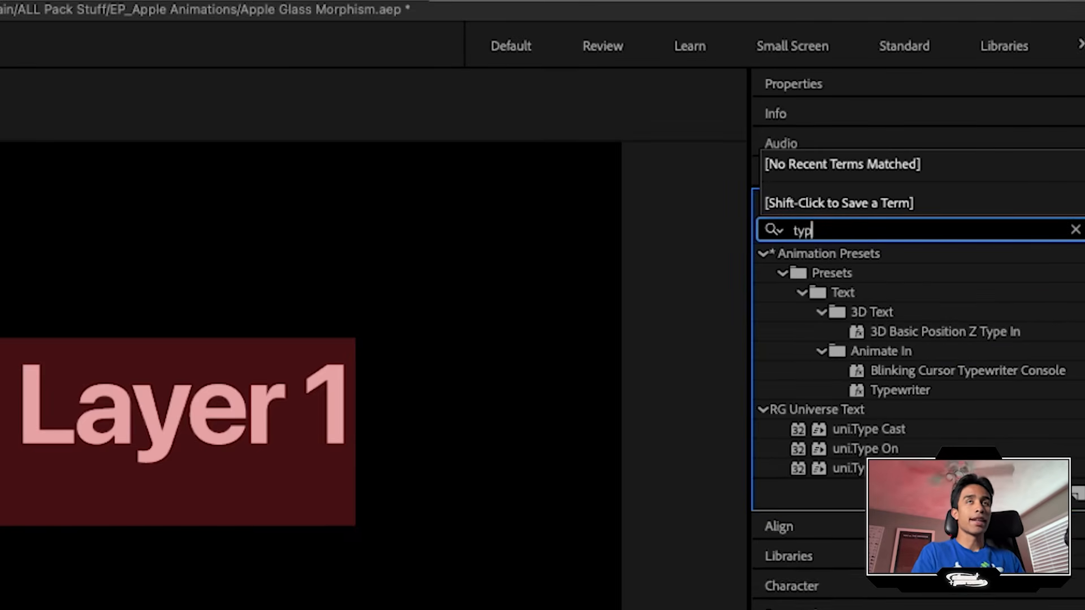
pyautogui.click(906, 389)
pyautogui.moveTo(906, 388); pyautogui.dragTo(453, 354)
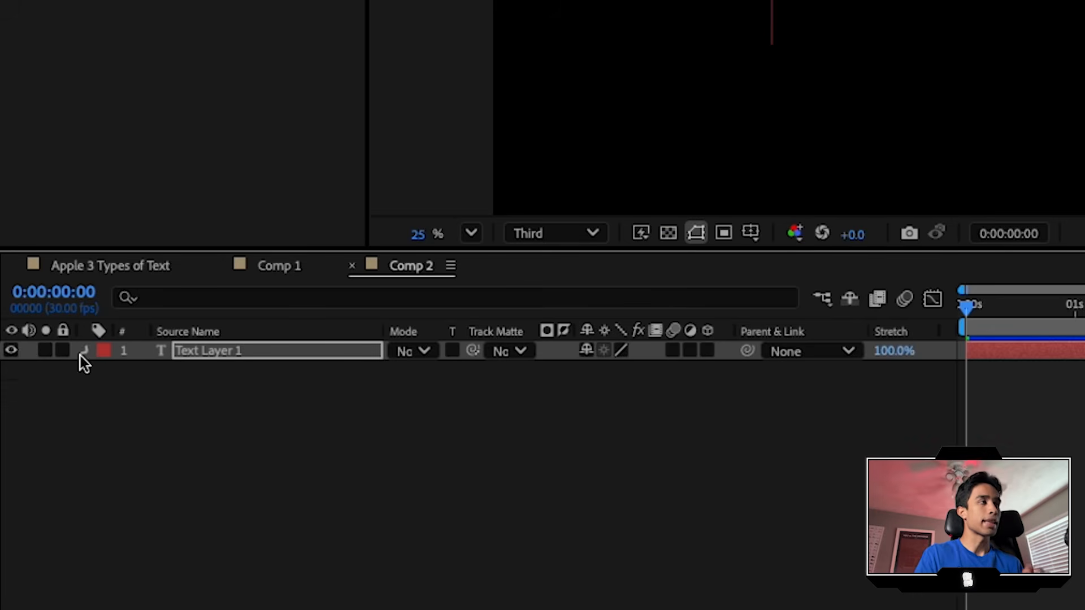
# Step: Reveal the text layer's keyframes, move the last Range Selector Start keyframe to about 1 second, and preview the typing
pyautogui.click(85, 351)
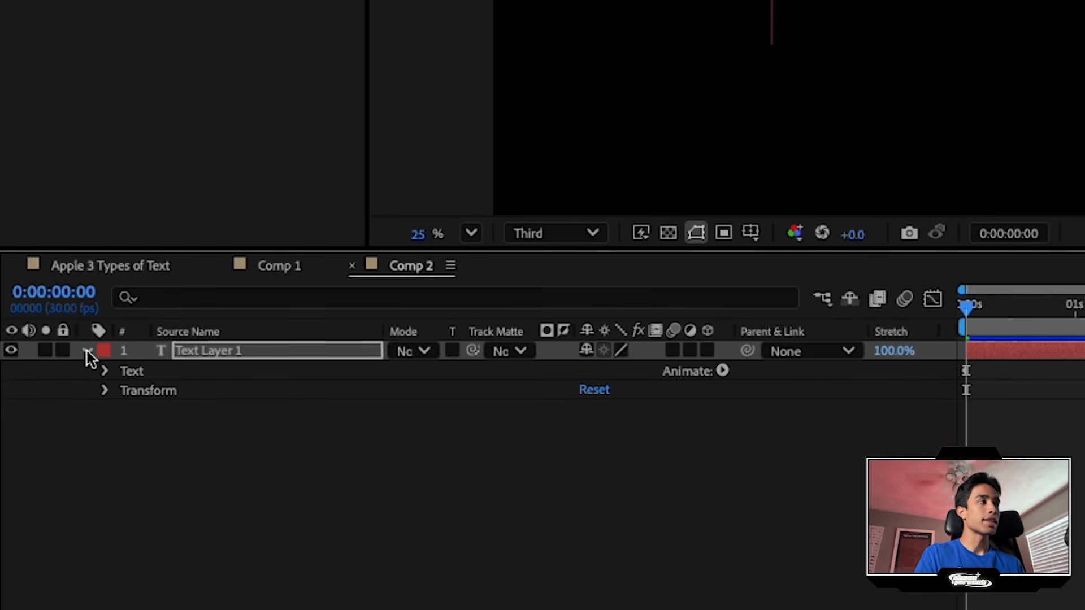
pyautogui.click(86, 351)
pyautogui.click(181, 356)
pyautogui.press('u')
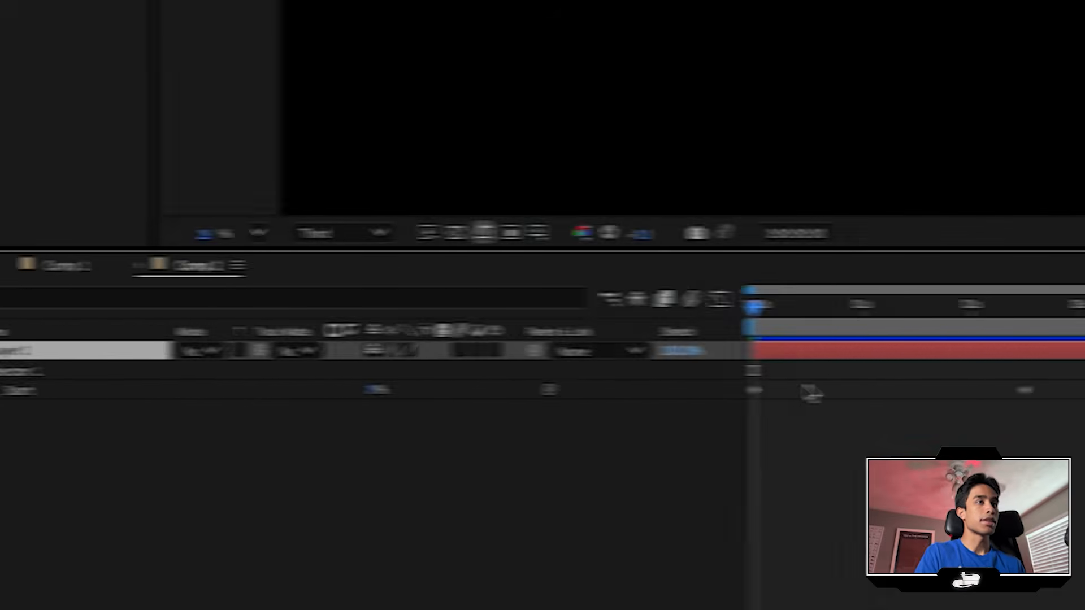
pyautogui.click(700, 390)
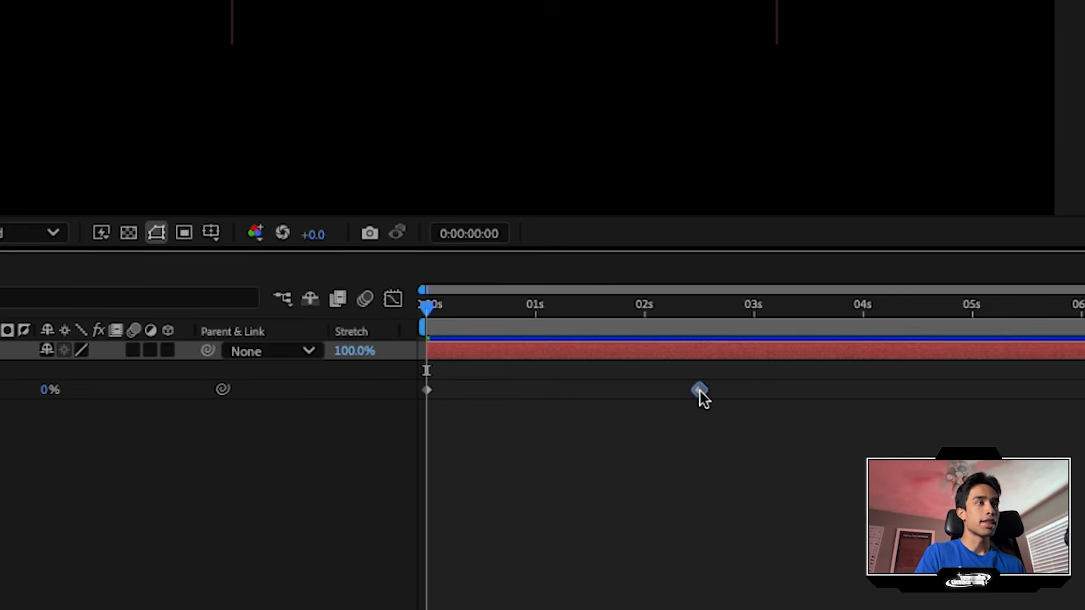
pyautogui.moveTo(700, 392); pyautogui.dragTo(534, 390)
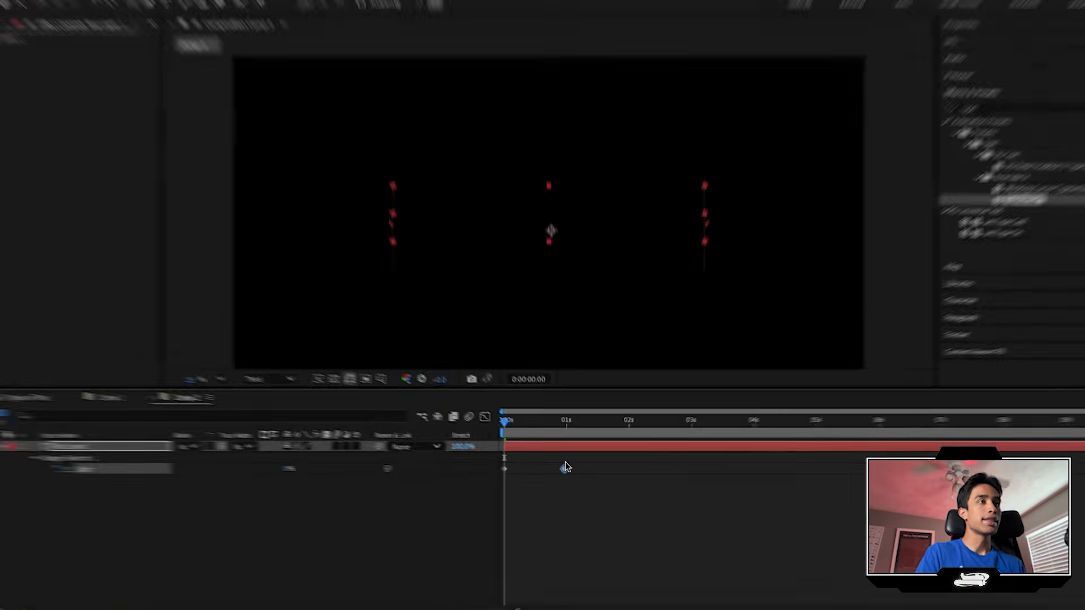
pyautogui.press('space')
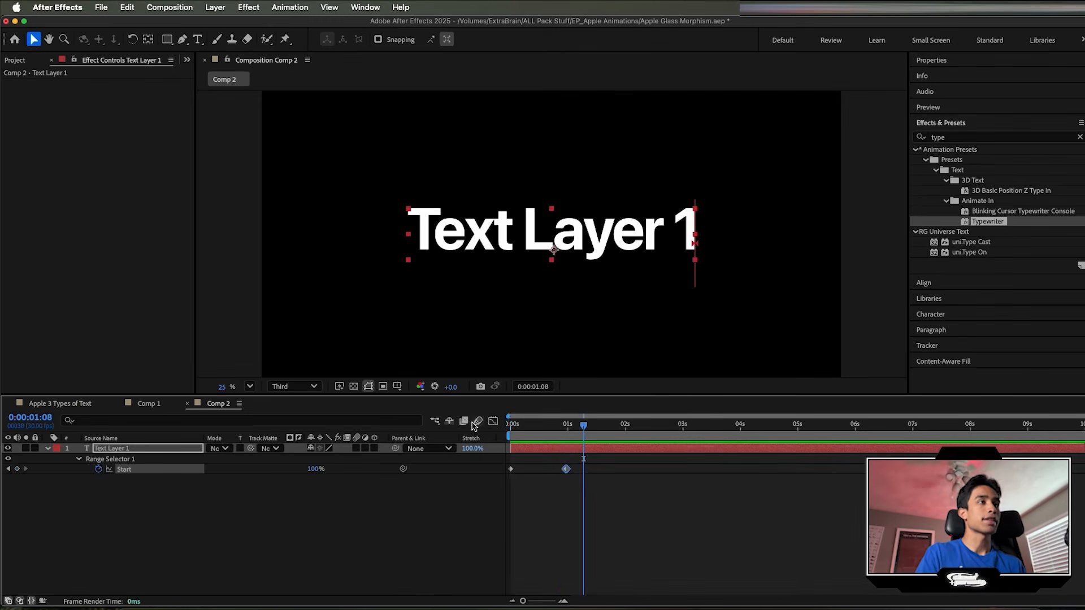
# Step: Ease the Range Selector Start animation into its last keyframe in the graph editor, and preview it from the start
pyautogui.click(491, 421)
pyautogui.click(882, 591)
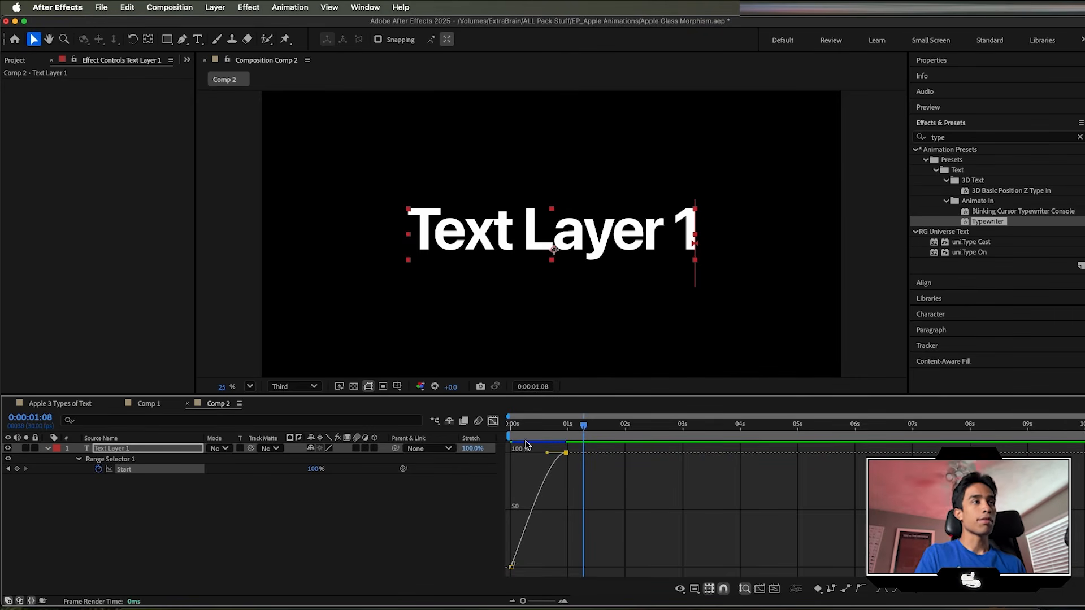
pyautogui.moveTo(547, 453); pyautogui.dragTo(516, 455)
pyautogui.moveTo(583, 426); pyautogui.dragTo(480, 430)
pyautogui.press('space')
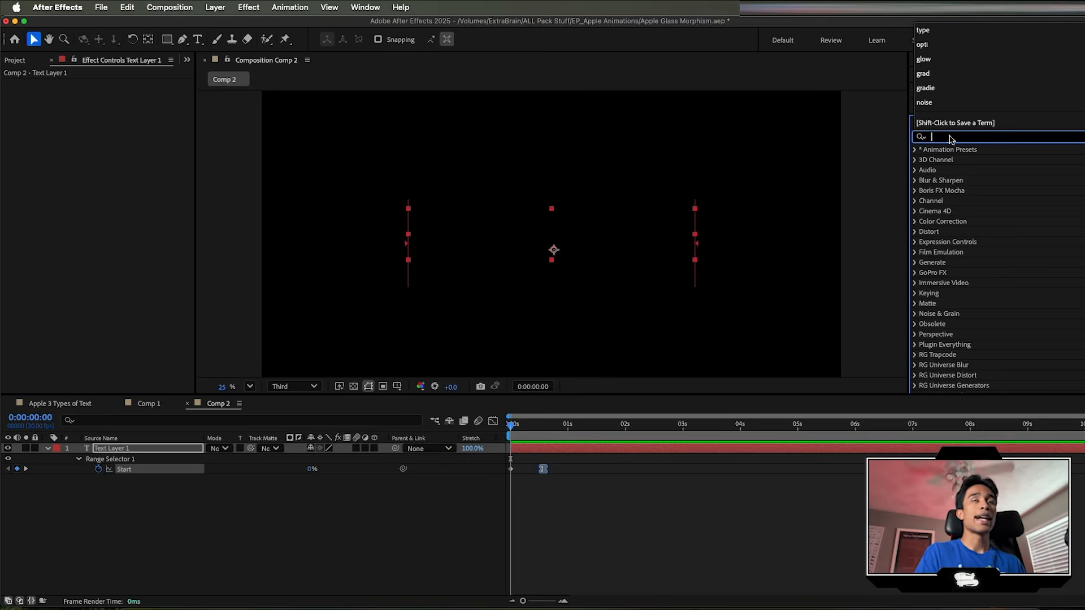
# Step: Find the Drop Shadow effect and apply it to Text Layer 1
pyautogui.click(921, 138)
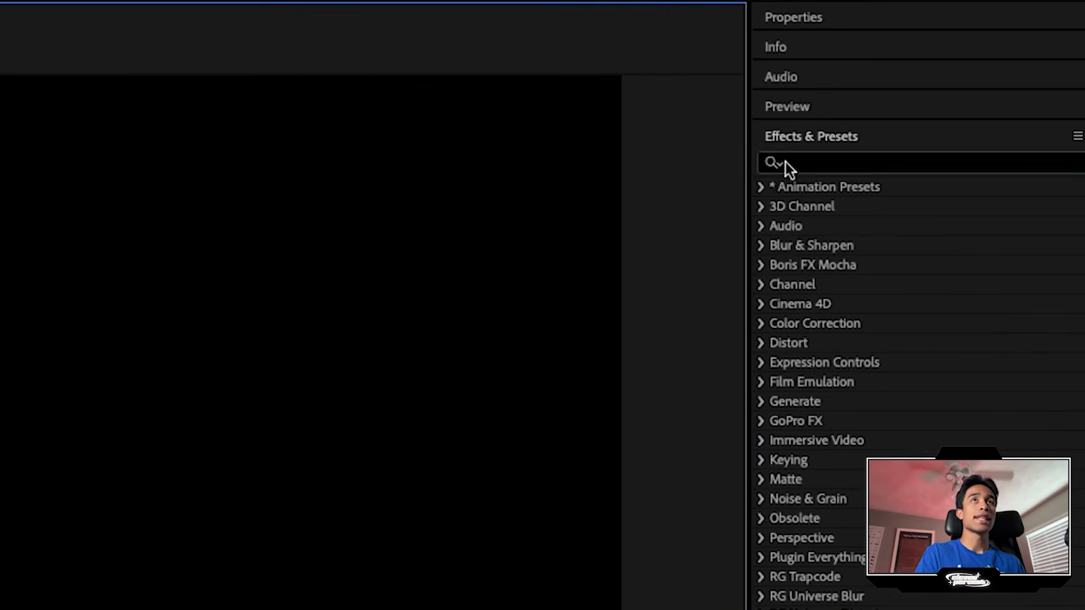
pyautogui.click(816, 165)
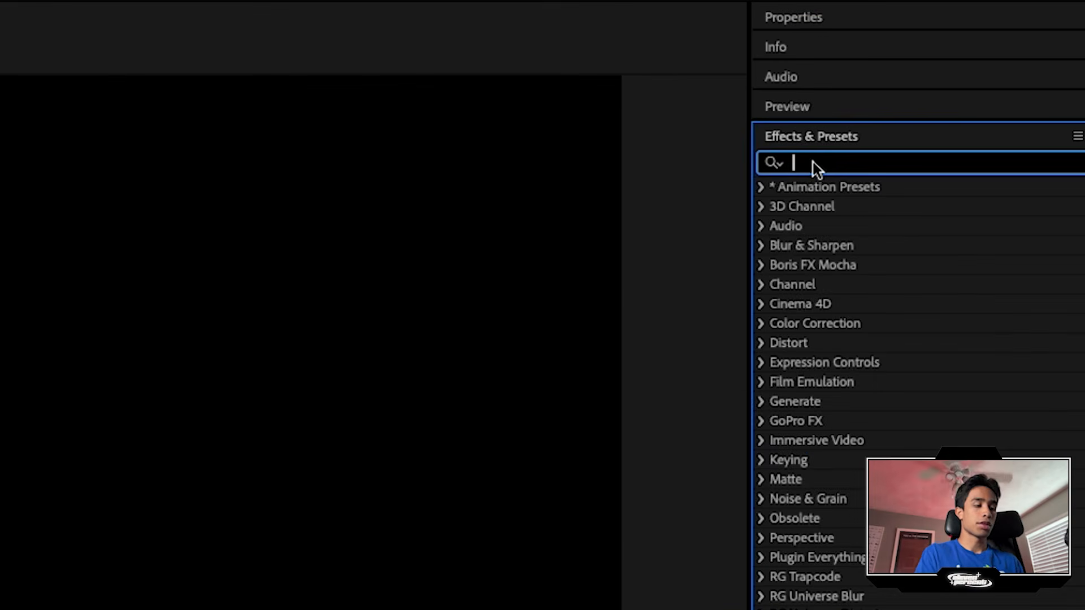
pyautogui.write('drop s')
pyautogui.moveTo(870, 283); pyautogui.dragTo(509, 341)
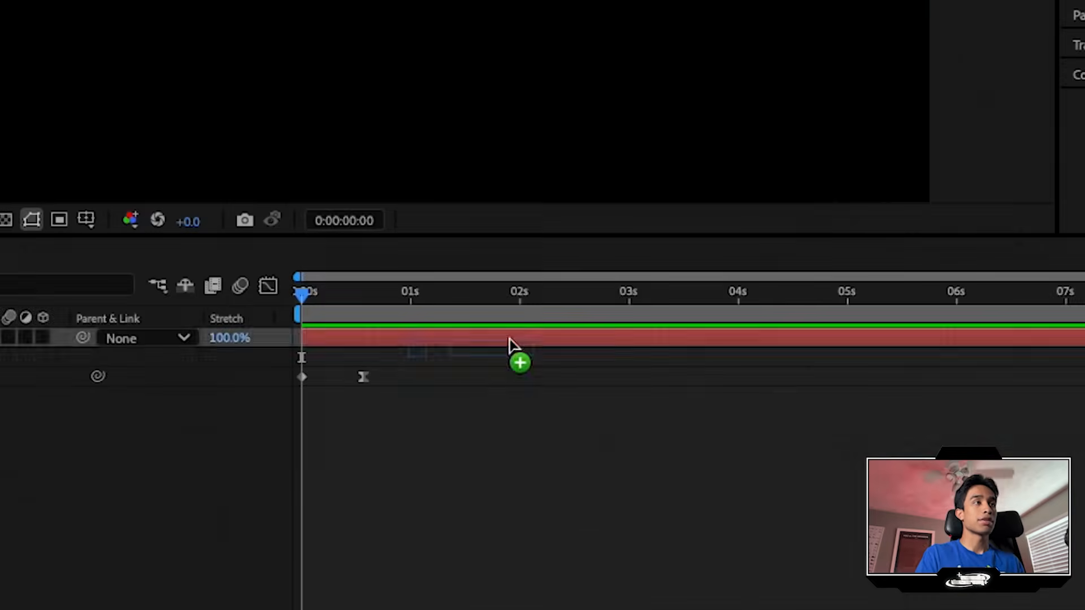
# Step: Show the transparency grid and set the drop shadow's Direction to 218°, Distance to 33 and Softness to 117
pyautogui.moveTo(311, 296); pyautogui.dragTo(358, 294)
pyautogui.click(336, 219)
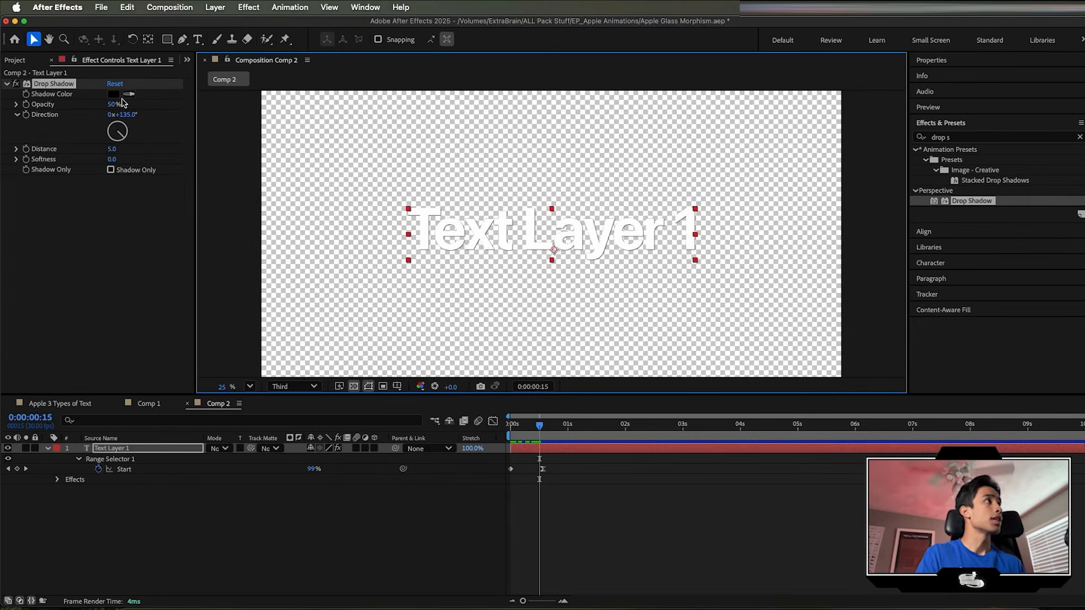
pyautogui.moveTo(111, 154); pyautogui.dragTo(130, 154)
pyautogui.moveTo(116, 118); pyautogui.dragTo(192, 161)
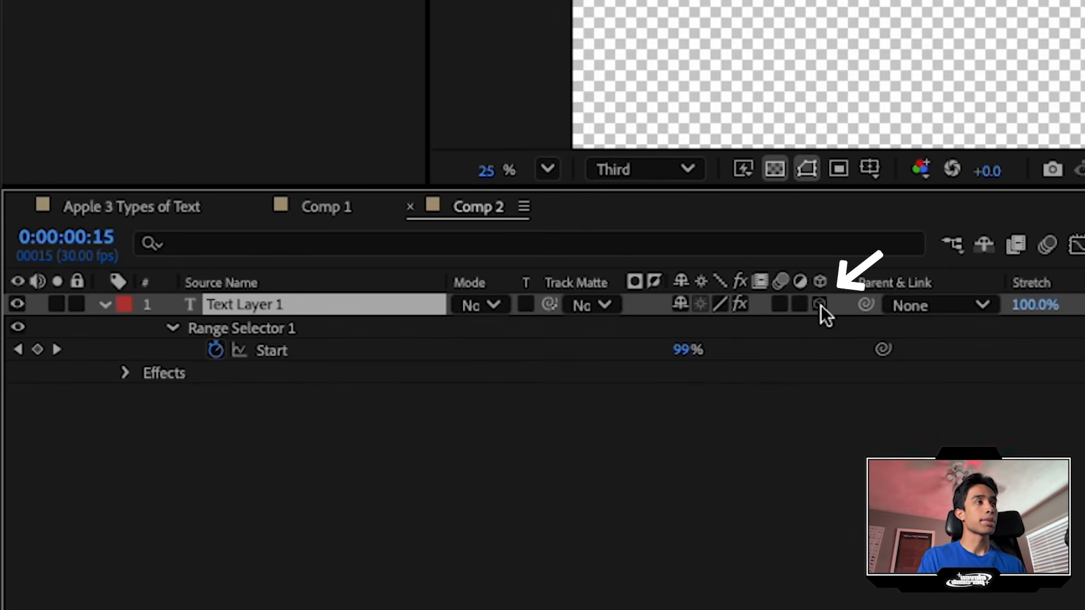
# Step: Make Text Layer 1 a 3D layer, rotate its Y orientation to 326.4°, move it up, and preview the animation
pyautogui.click(821, 304)
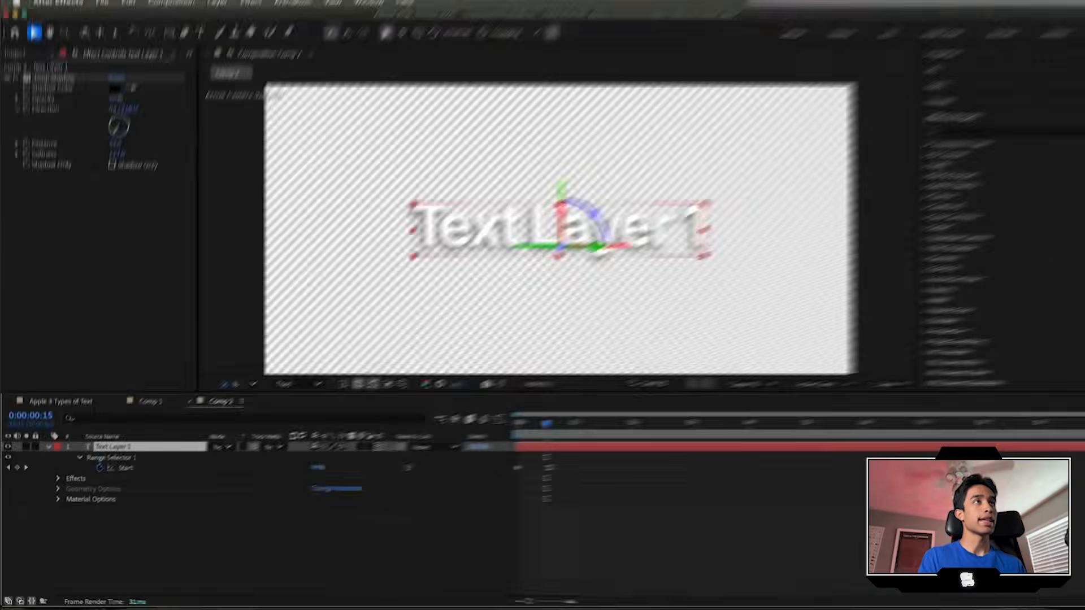
pyautogui.moveTo(596, 247); pyautogui.dragTo(582, 248)
pyautogui.moveTo(554, 189); pyautogui.dragTo(554, 163)
pyautogui.press('space')
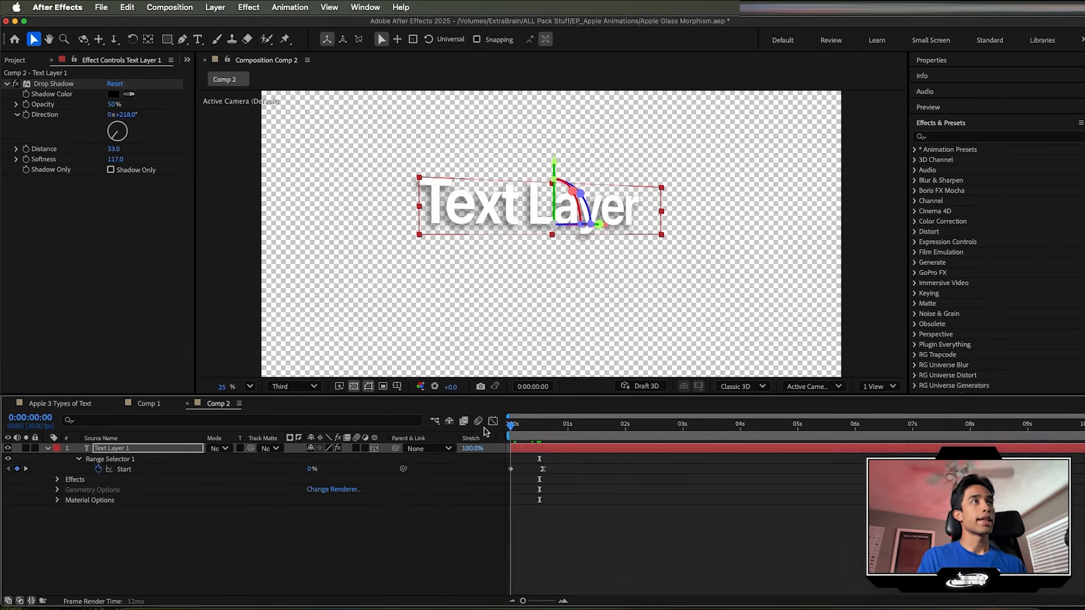
pyautogui.press('space')
# Step: Duplicate the text layer, move the copy down and forward in front of the original, and scale it to 134%
pyautogui.moveTo(545, 434)
pyautogui.mouseDown()
pyautogui.moveTo(512, 431)
pyautogui.moveTo(528, 431)
pyautogui.mouseUp()
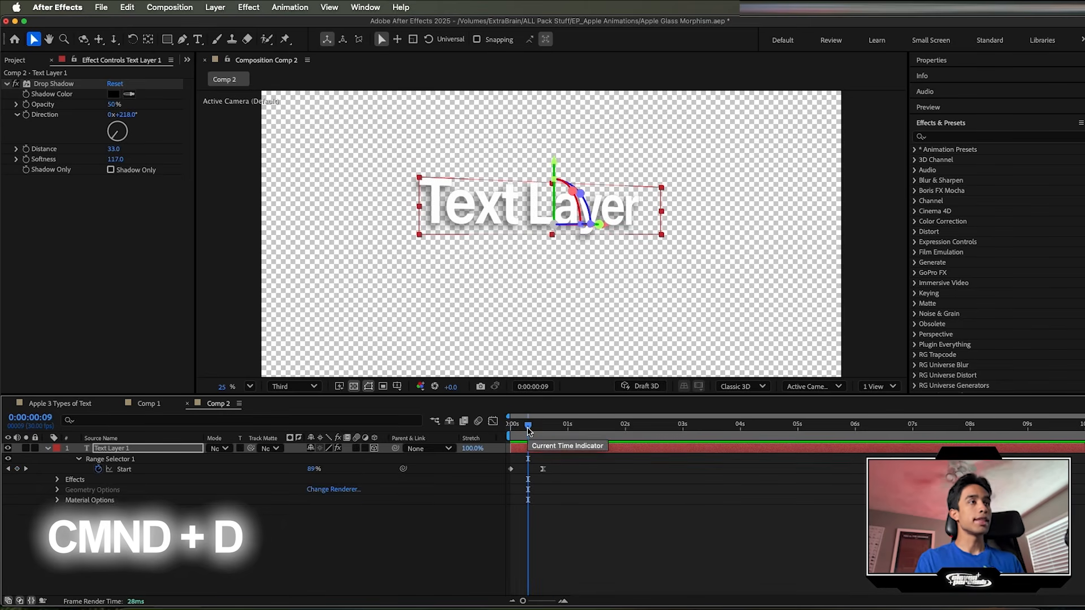
pyautogui.press('super+d')
pyautogui.moveTo(591, 224); pyautogui.dragTo(610, 225)
pyautogui.moveTo(572, 164); pyautogui.dragTo(572, 200)
pyautogui.moveTo(680, 220); pyautogui.dragTo(711, 207)
# Step: Change the font weight of the rear text, Text Layer 1, to Regular
pyautogui.doubleClick(653, 231)
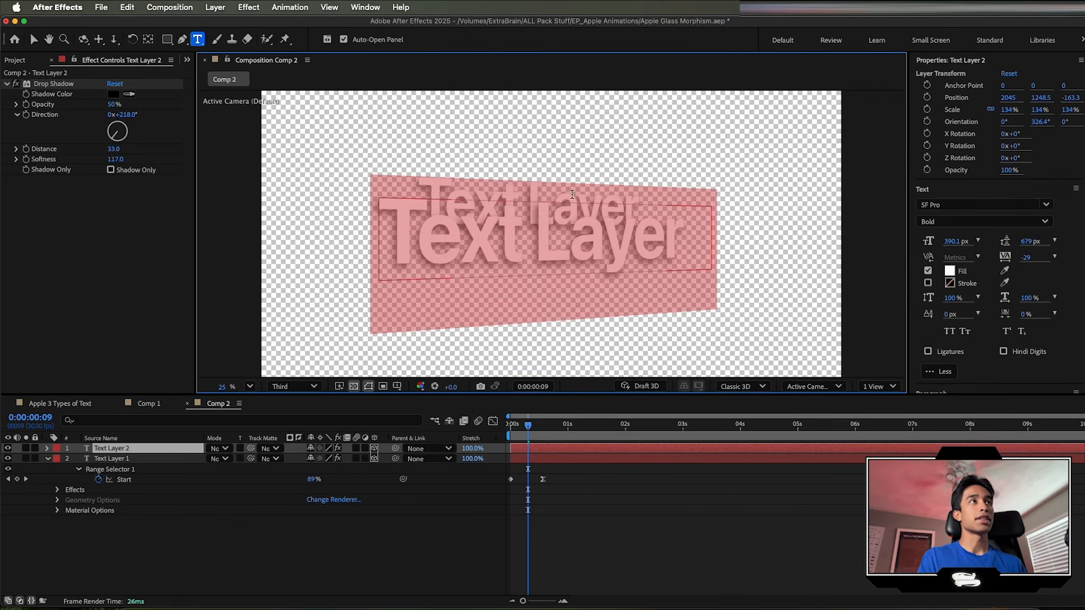
pyautogui.click(547, 468)
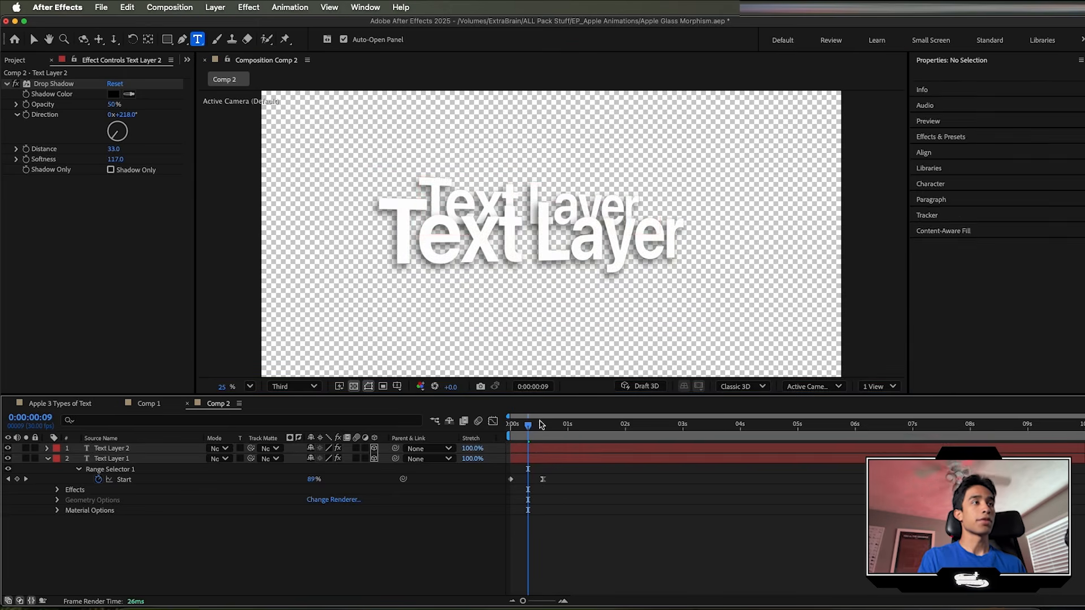
pyautogui.click(550, 459)
pyautogui.tripleClick(554, 212)
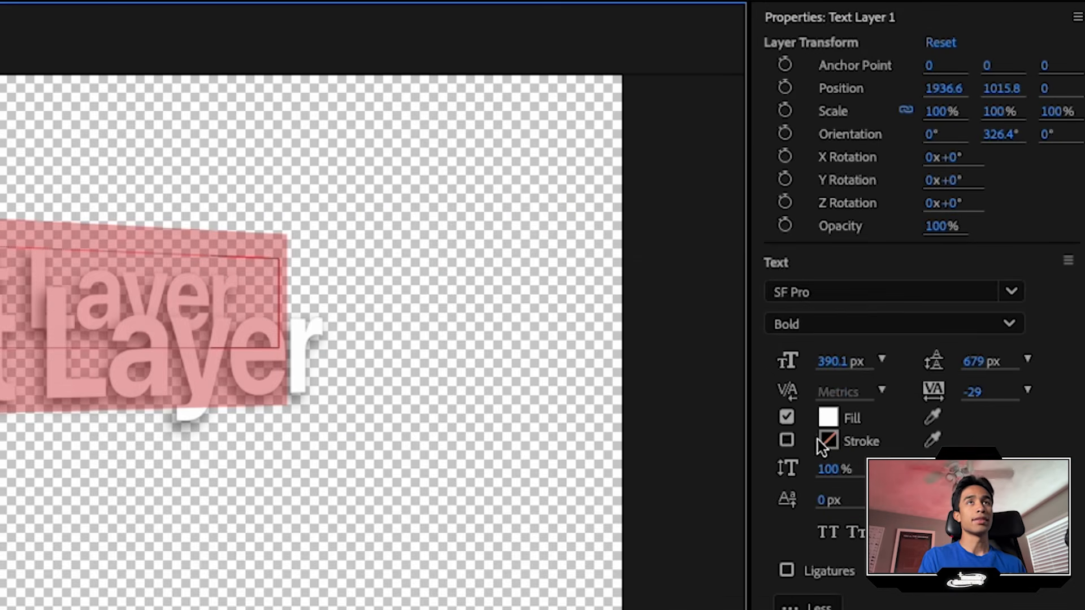
pyautogui.click(1007, 324)
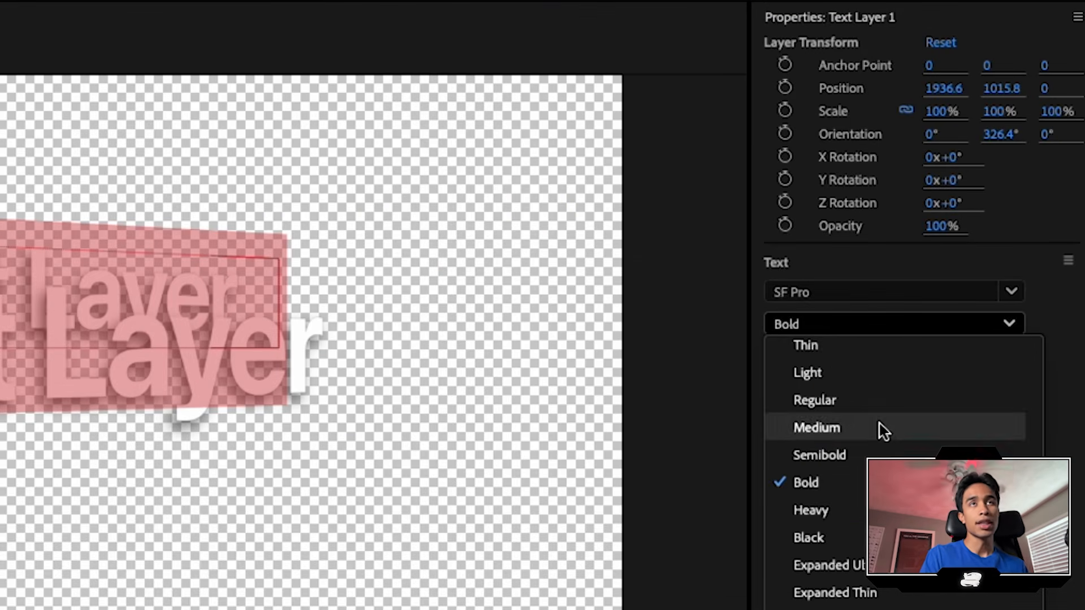
pyautogui.scroll(3, 831, 486)
pyautogui.click(826, 487)
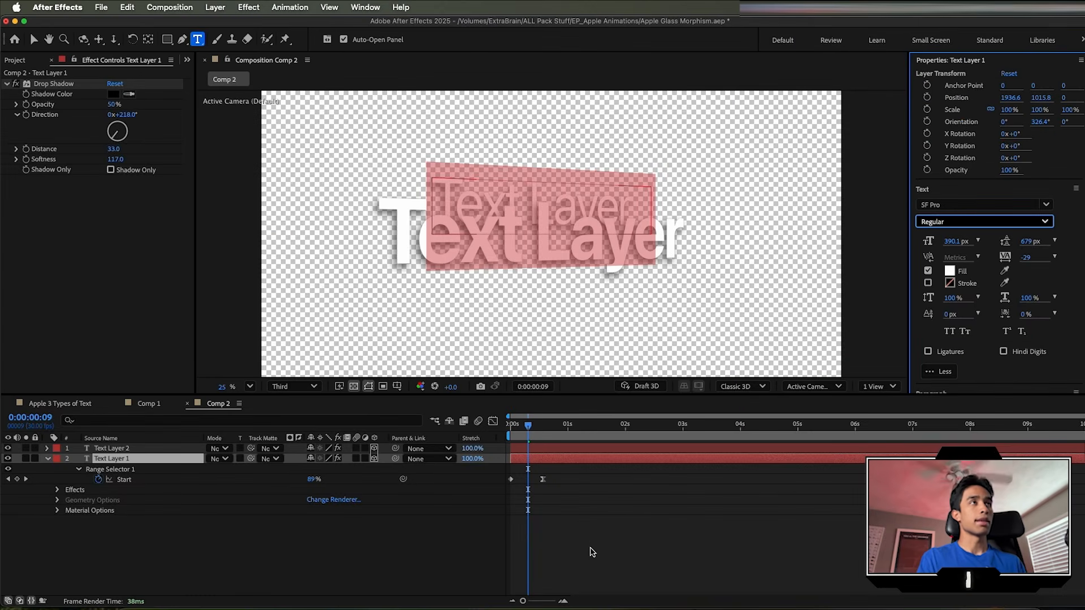
# Step: Move Text Layer 1 slightly higher above the larger text and preview both typing animations from the start
pyautogui.click(590, 552)
pyautogui.press('v')
pyautogui.click(568, 190)
pyautogui.moveTo(553, 160); pyautogui.dragTo(553, 147)
pyautogui.moveTo(530, 425); pyautogui.dragTo(473, 436)
pyautogui.press('space')
pyautogui.press('space')
pyautogui.press('space')
# Step: Delay Text Layer 2 to about 0.4 seconds, extend the last Start keyframes to about 1.2 and 1.5 seconds, and preview
pyautogui.moveTo(537, 451); pyautogui.dragTo(573, 453)
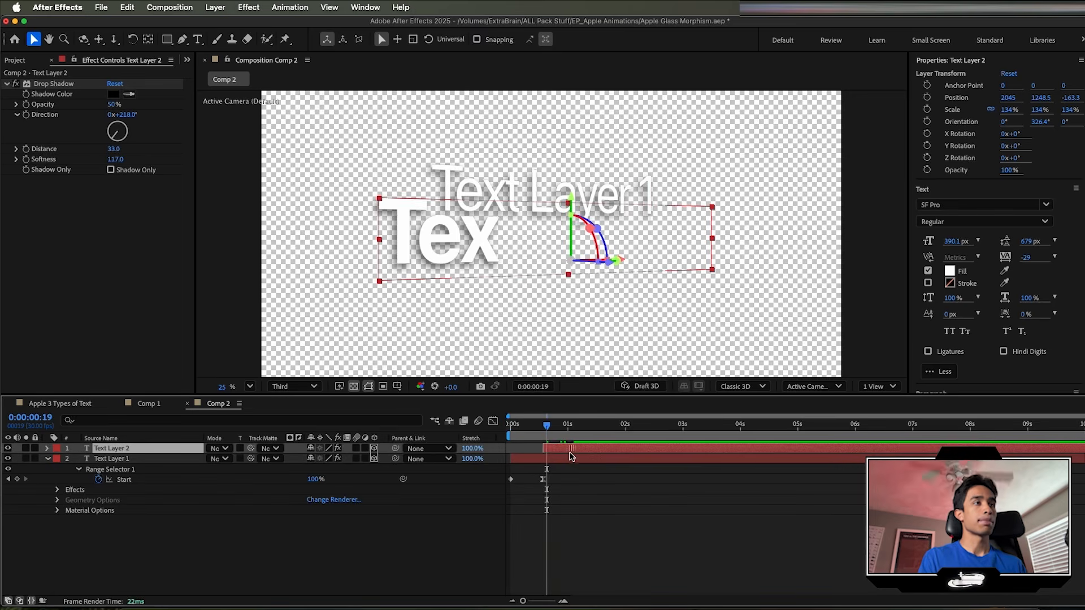
pyautogui.click(542, 480)
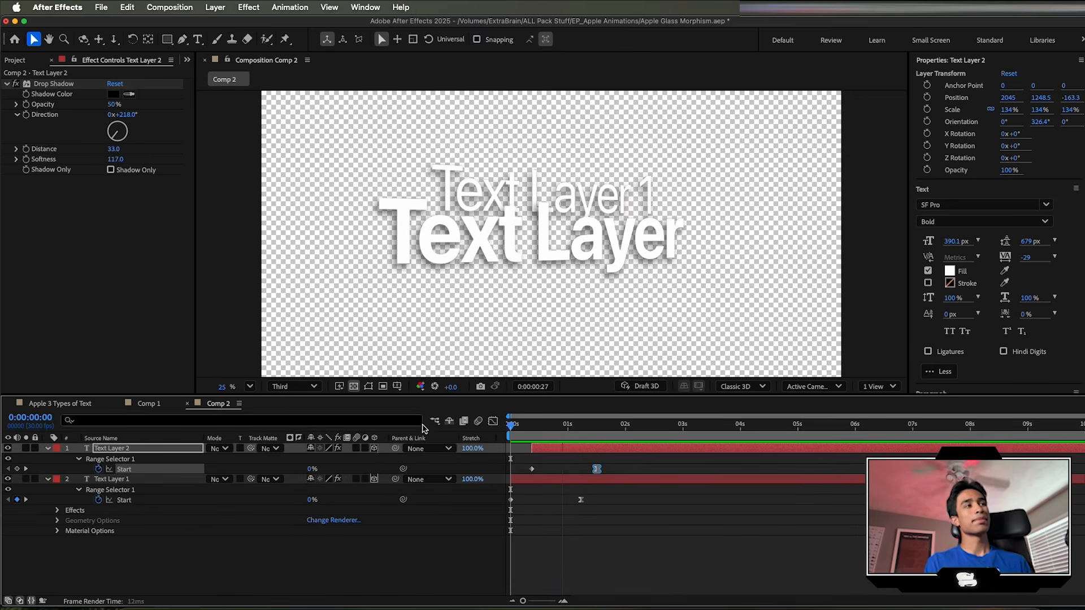
pyautogui.press('space')
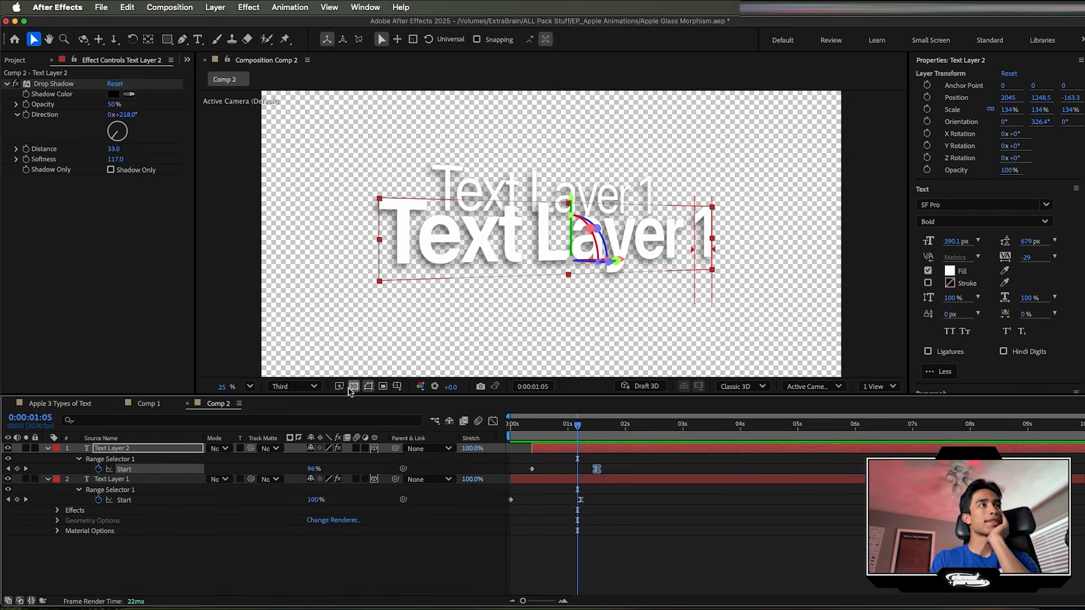
# Step: Hide the transparency grid and open the "Apple 3 Types of Text" composition
pyautogui.click(353, 386)
pyautogui.click(60, 403)
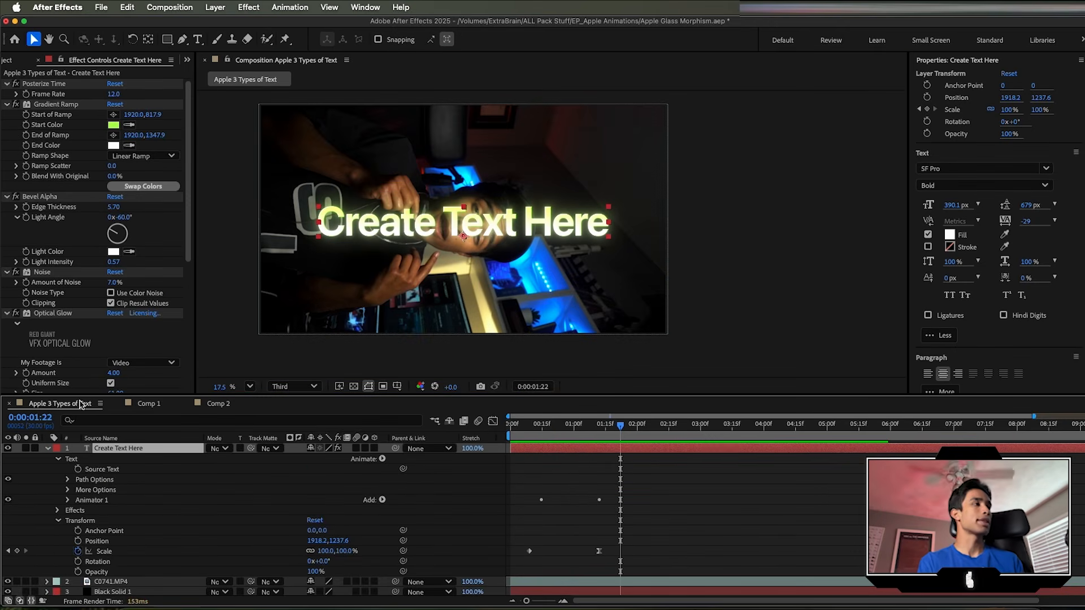
# Step: Copy the C0741.MP4 footage layer into Comp 2, place it beneath both text layers, and preview the animation
pyautogui.click(117, 582)
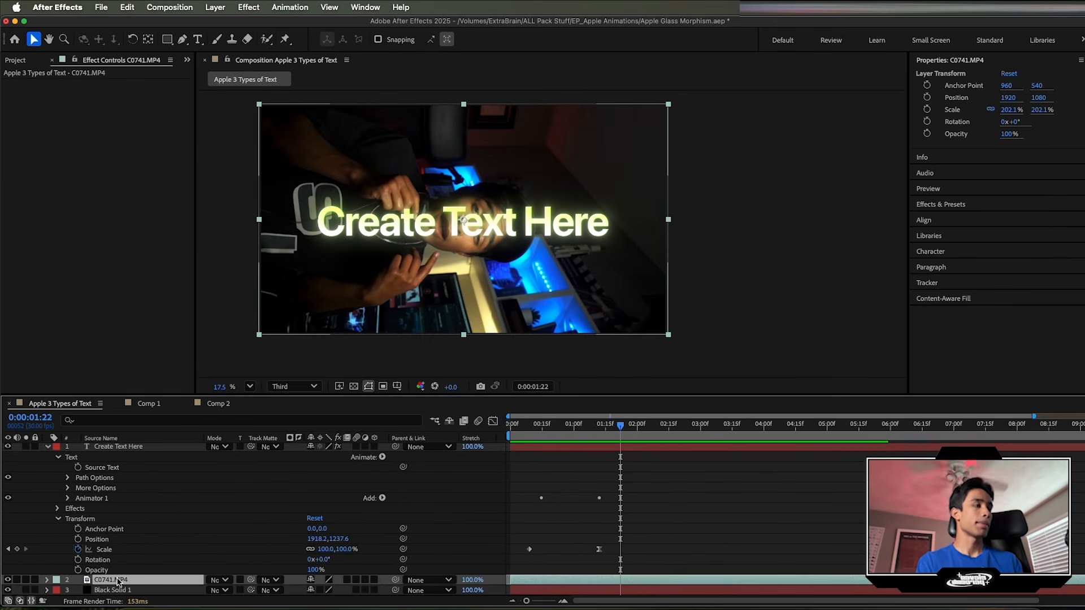
pyautogui.click(219, 403)
pyautogui.hotkey('ctrl', 'v')
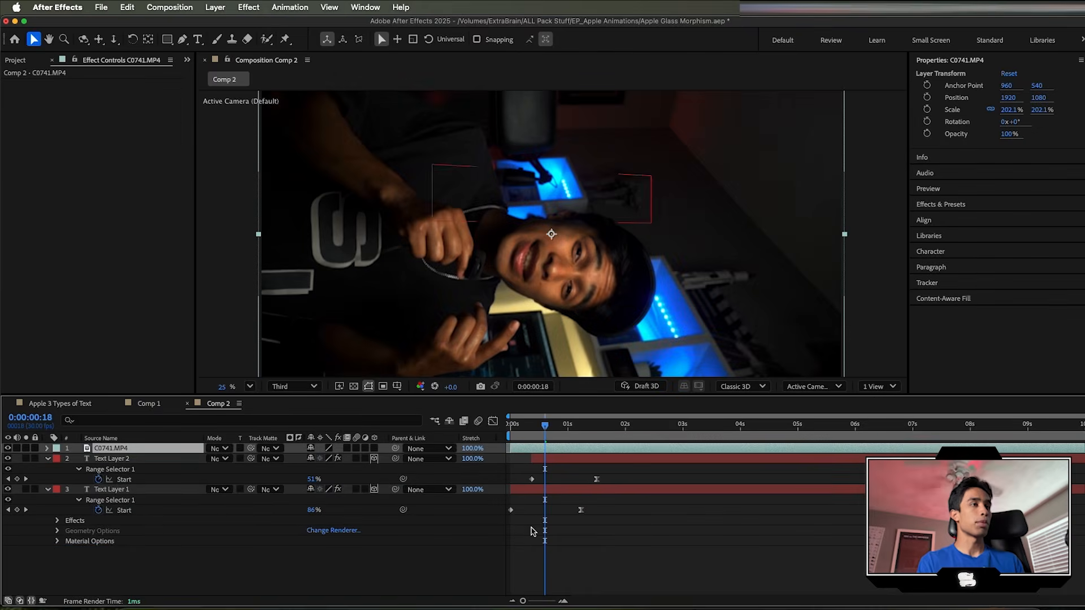
pyautogui.moveTo(178, 454); pyautogui.dragTo(180, 545)
pyautogui.press('space')
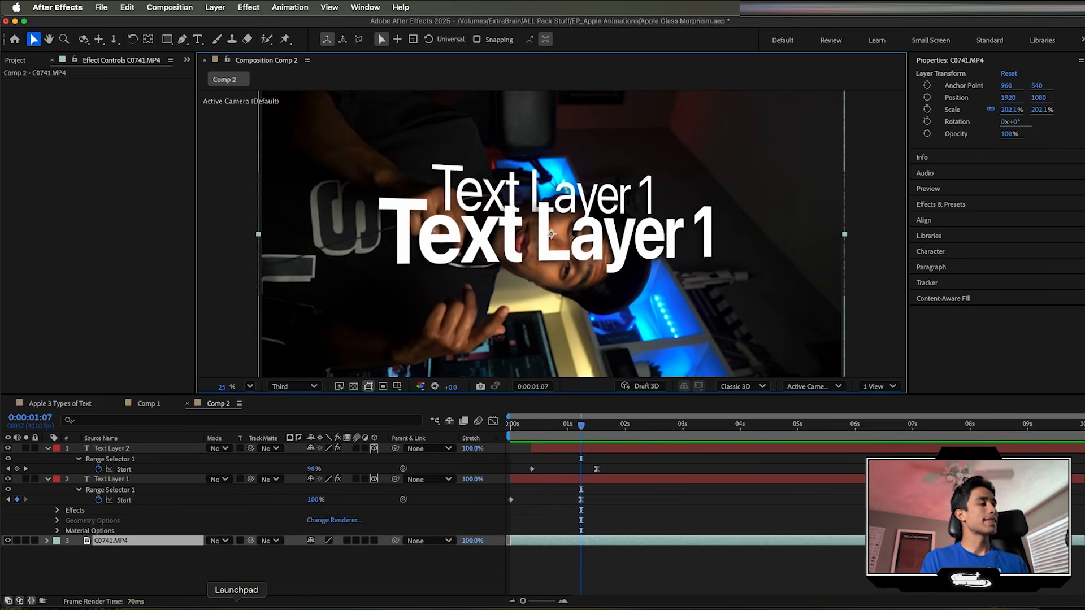
# Step: Add the "Typing Sound Effect (no copyright).mp3" file to Comp 2 as the uppermost layer and reveal its audio waveform
pyautogui.click(134, 608)
pyautogui.moveTo(847, 192); pyautogui.dragTo(215, 554)
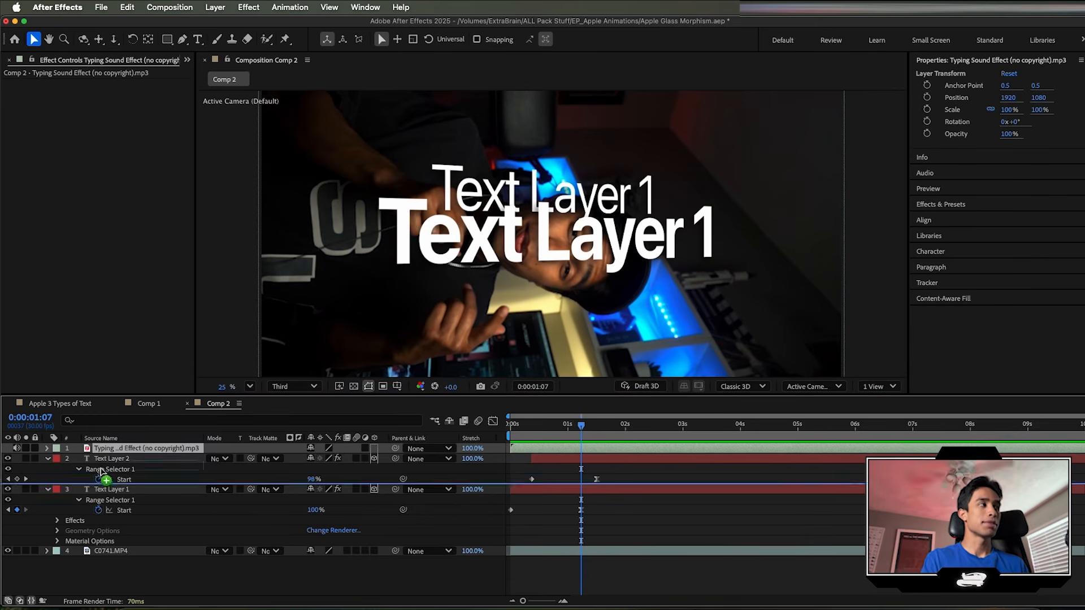
pyautogui.click(46, 448)
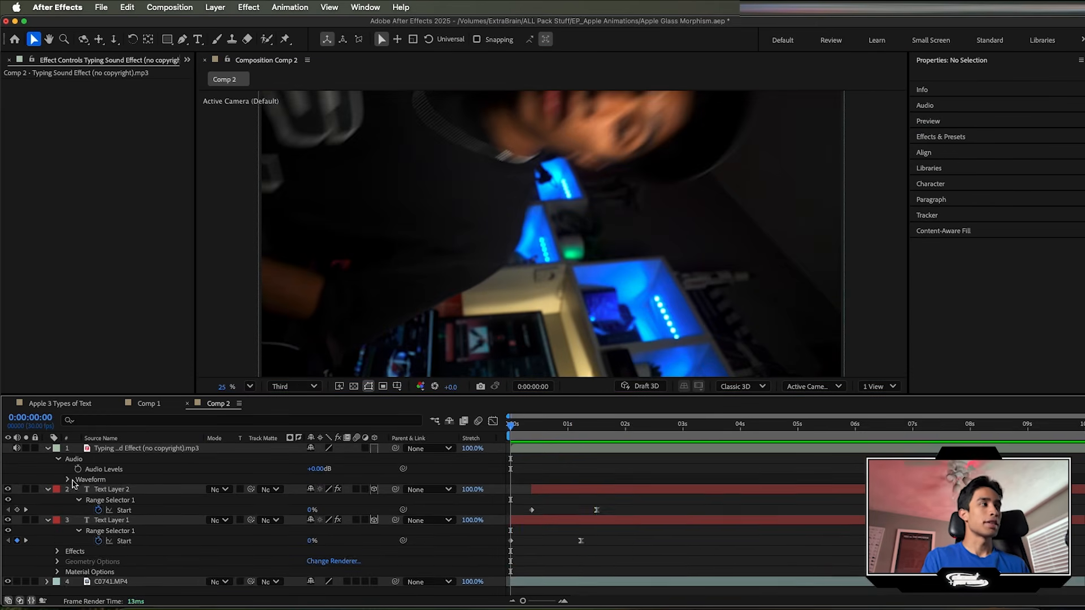
pyautogui.click(69, 479)
# Step: Slide the typing sound layer earlier so its keystrokes begin at the start of the composition, and preview it with the text
pyautogui.moveTo(684, 453); pyautogui.dragTo(542, 455)
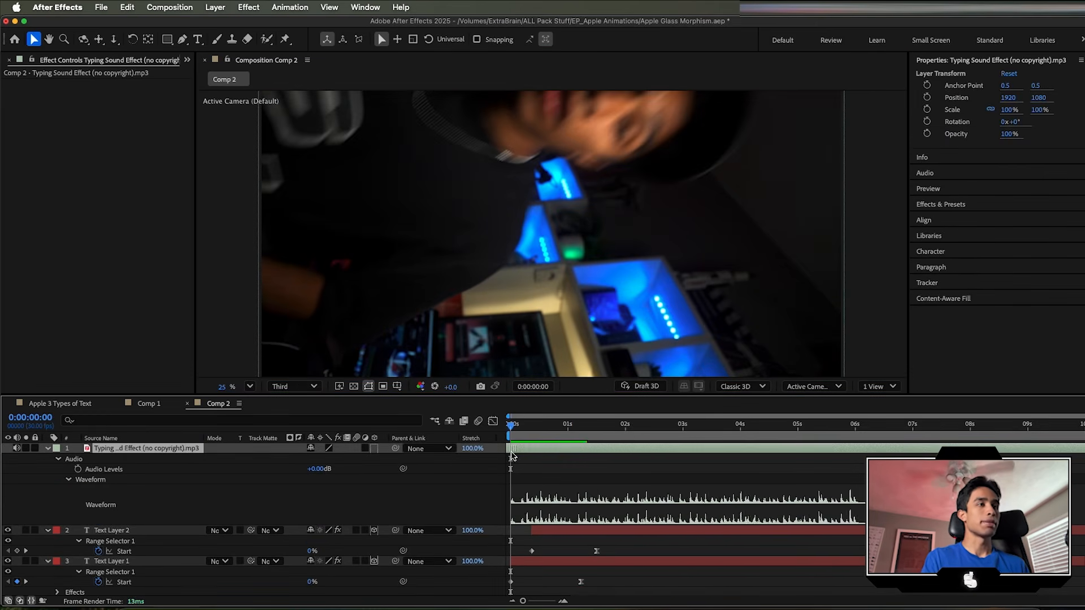
pyautogui.press('space')
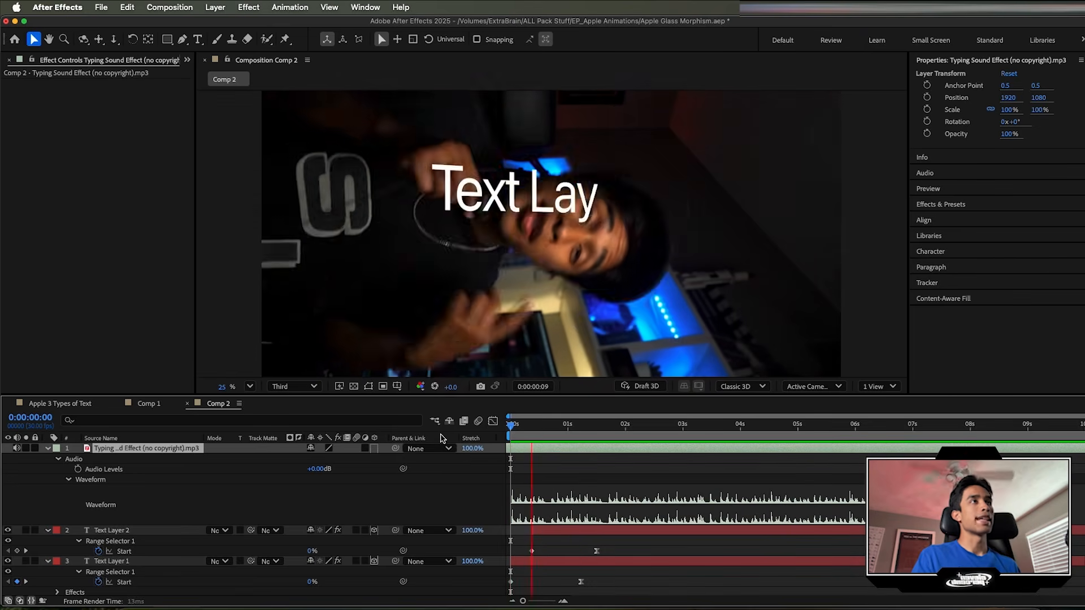
pyautogui.press('space')
pyautogui.press('space')
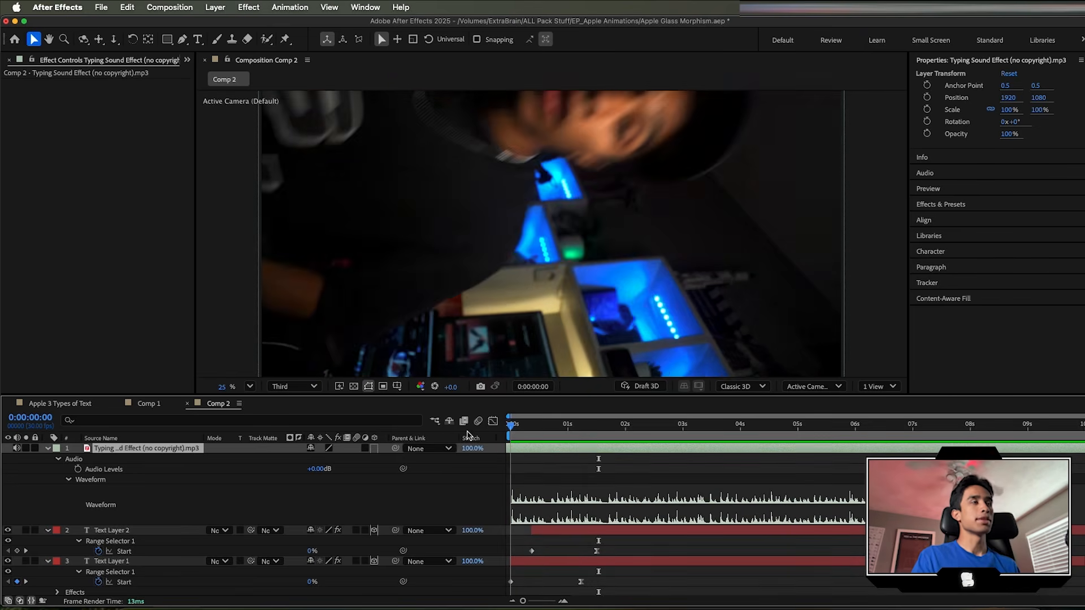